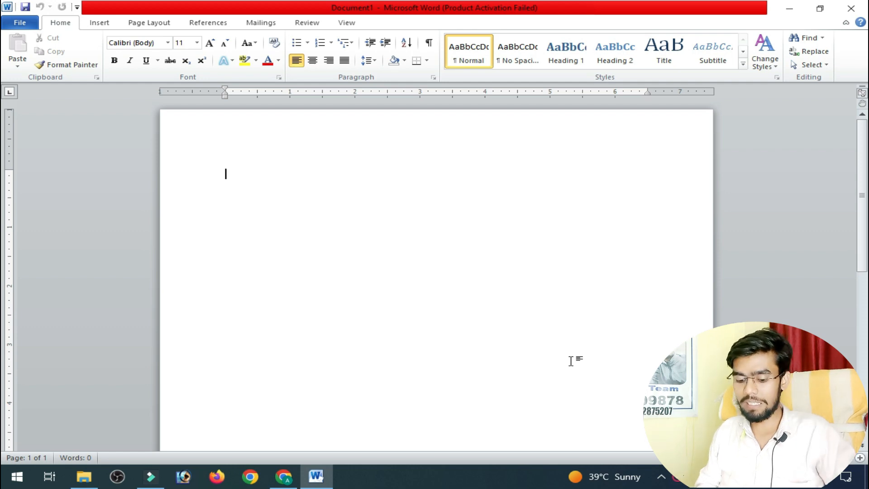
Enter the word "resume" in the blank document and select the whole document.
type("resum")
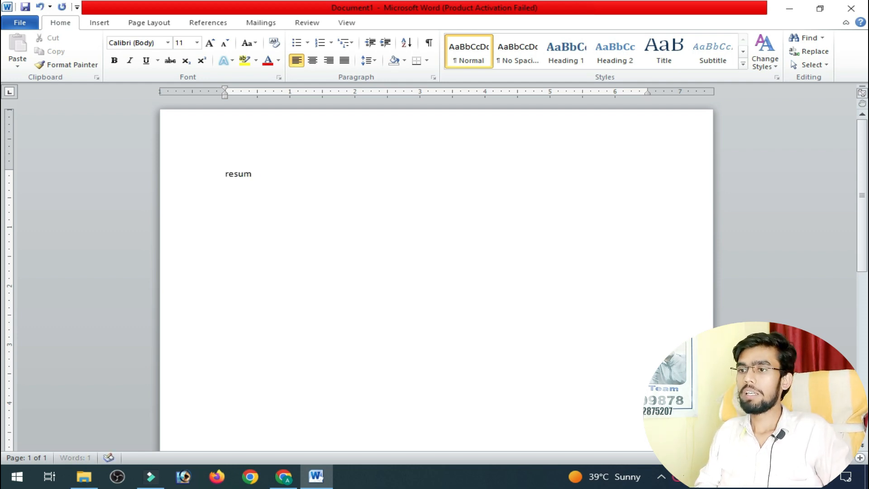
type("e")
key("ctrl+a")
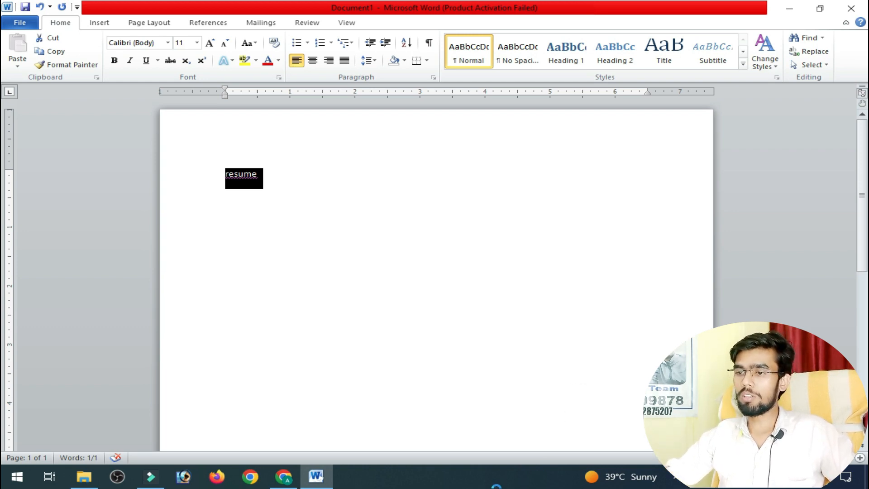
Switch to Microsoft Whiteboard, create a new whiteboard and choose the blue pen.
key("super+w")
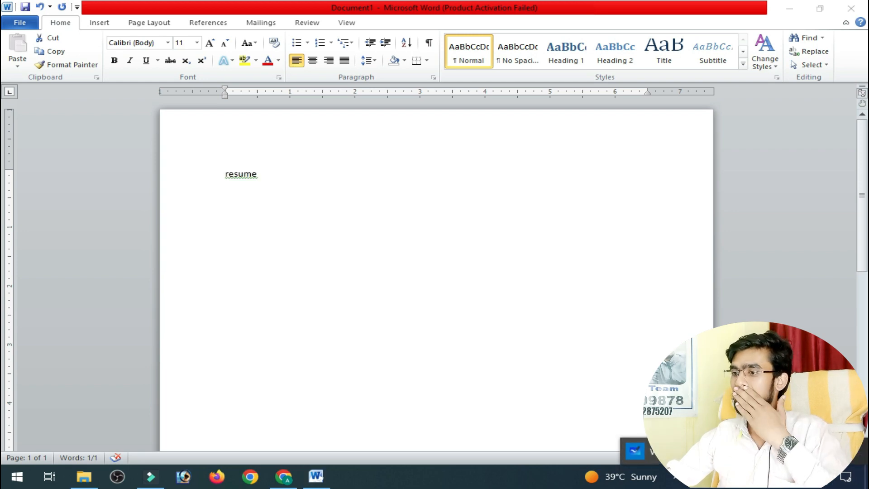
key("super+w")
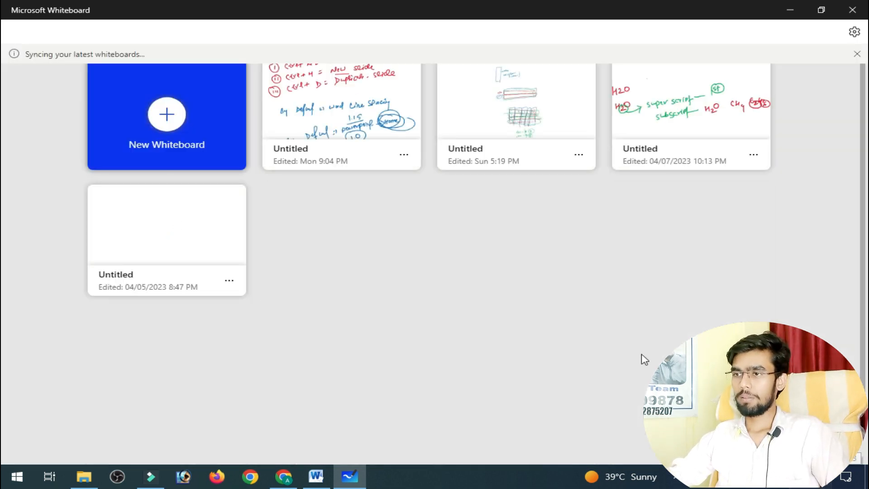
left_click(202, 113)
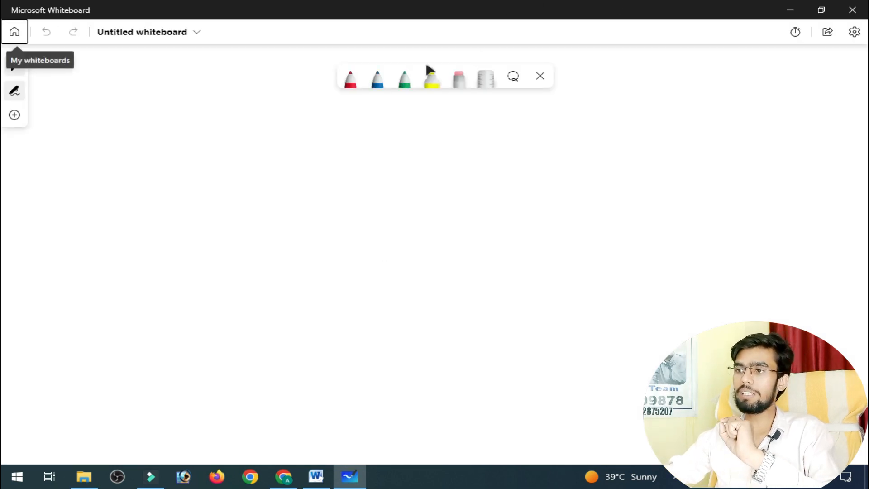
left_click(385, 81)
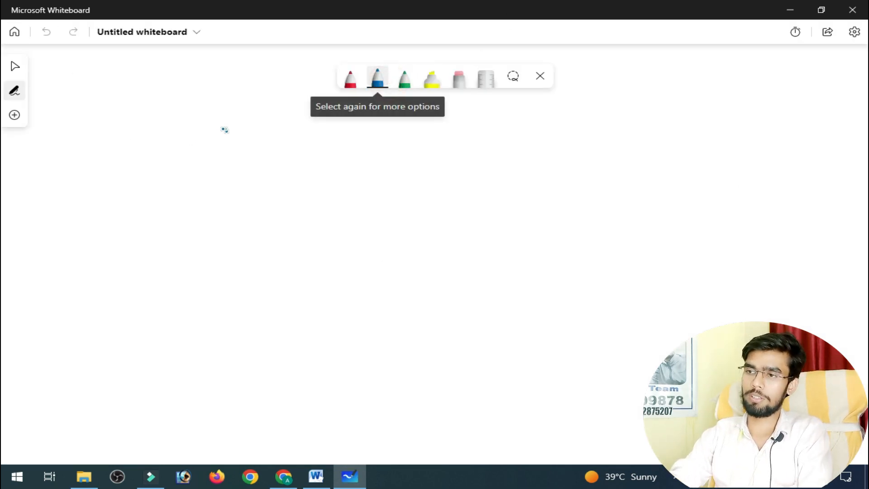
Handwrite the note "Ctrl + A = All Select" in blue near the top of the whiteboard.
mouse_move(150, 136)
left_mouse_down()
mouse_move(156, 158)
mouse_move(183, 143)
mouse_move(196, 156)
mouse_move(233, 144)
left_mouse_up()
mouse_move(224, 138)
left_mouse_down()
mouse_move(223, 154)
mouse_move(270, 162)
left_mouse_up()
left_click_drag(252, 151, 308, 143)
mouse_move(298, 153)
left_mouse_down()
mouse_move(374, 156)
mouse_move(408, 132)
left_mouse_up()
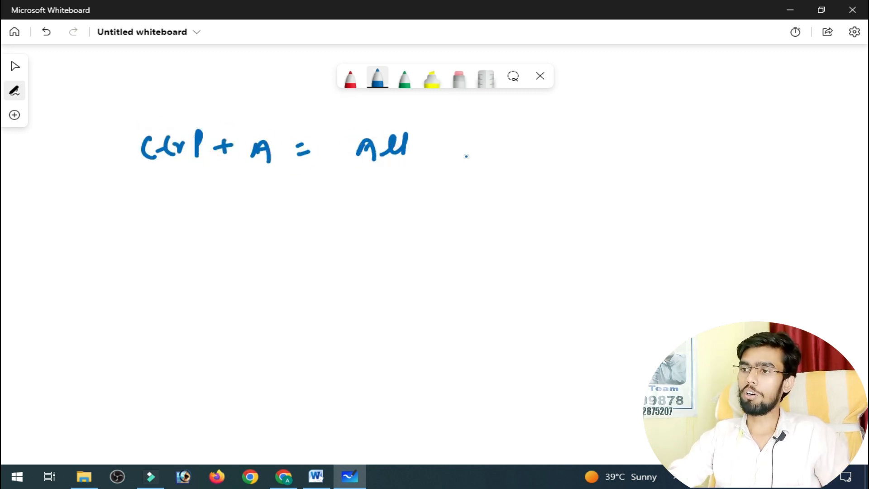
left_click_drag(467, 136, 458, 159)
mouse_move(461, 154)
left_mouse_down()
mouse_move(520, 156)
mouse_move(524, 180)
left_mouse_up()
left_click_drag(524, 152, 537, 138)
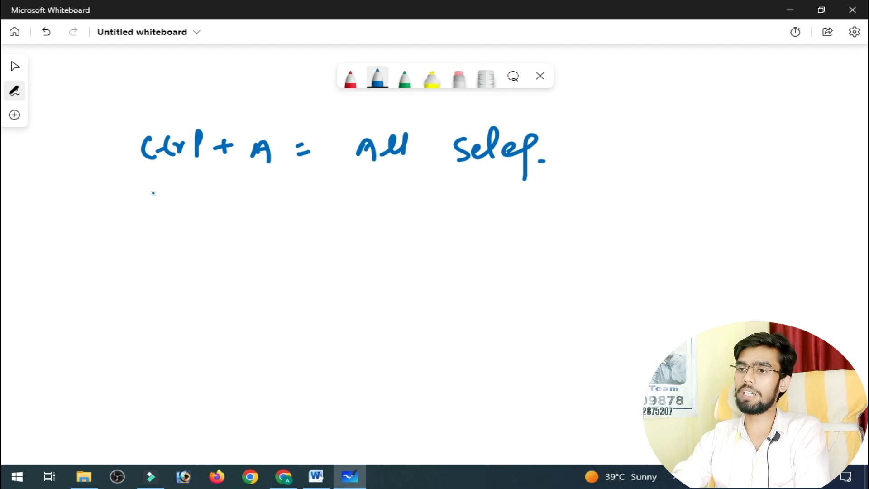
Handwrite a second blue line below the first one reading "Ctrl + Shift + > = increase font size".
left_click_drag(153, 192, 146, 207)
mouse_move(164, 187)
left_mouse_down()
mouse_move(164, 207)
mouse_move(183, 196)
mouse_move(197, 209)
mouse_move(232, 195)
left_mouse_up()
left_click_drag(224, 189, 222, 207)
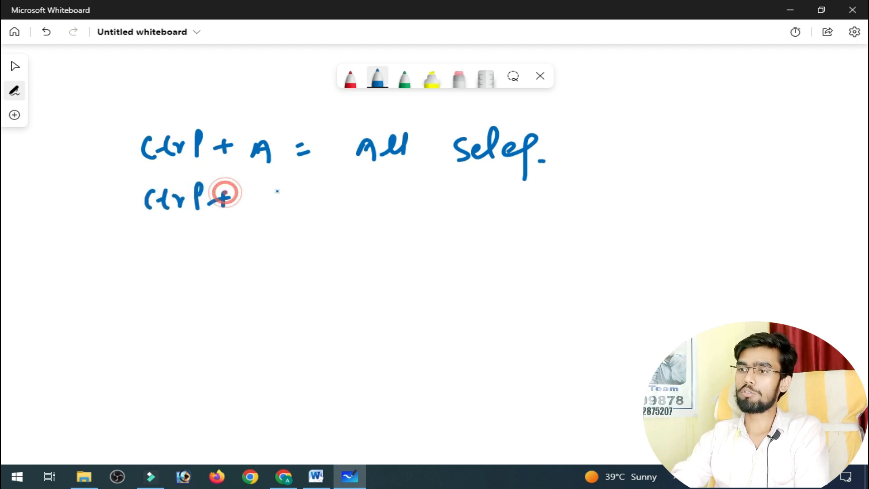
mouse_move(270, 190)
left_mouse_down()
mouse_move(252, 209)
mouse_move(295, 207)
mouse_move(299, 226)
left_mouse_up()
left_click_drag(300, 204, 351, 201)
mouse_move(343, 195)
left_mouse_down()
mouse_move(343, 208)
mouse_move(383, 222)
left_mouse_up()
left_click_drag(436, 203, 452, 199)
left_click_drag(436, 212, 456, 209)
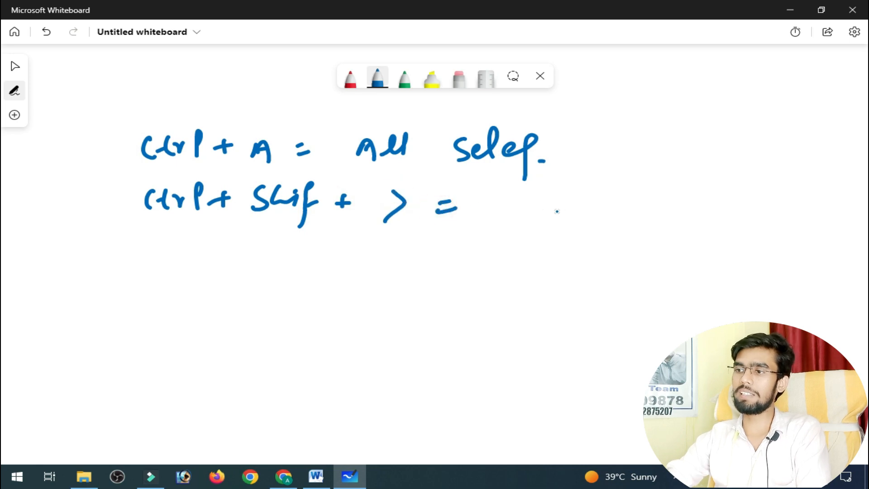
left_click_drag(515, 196, 511, 208)
left_click_drag(517, 181, 549, 208)
left_click_drag(561, 199, 609, 199)
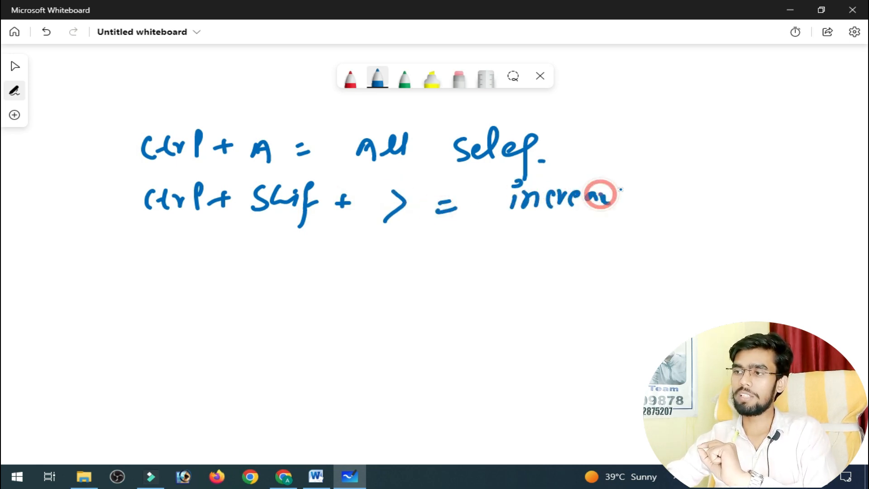
mouse_move(660, 175)
left_mouse_down()
mouse_move(640, 217)
mouse_move(662, 195)
left_mouse_up()
mouse_move(663, 199)
left_mouse_down()
mouse_move(703, 177)
mouse_move(685, 212)
left_mouse_up()
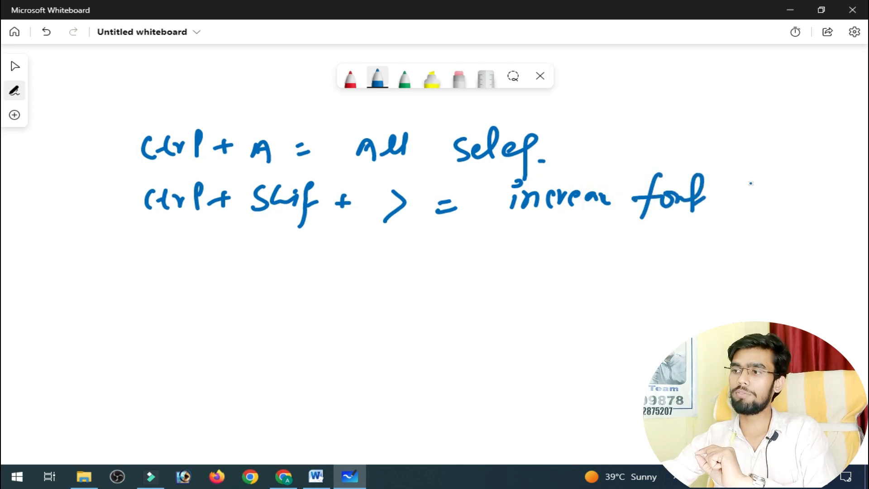
mouse_move(759, 181)
left_mouse_down()
mouse_move(736, 202)
mouse_move(793, 190)
mouse_move(804, 201)
left_mouse_up()
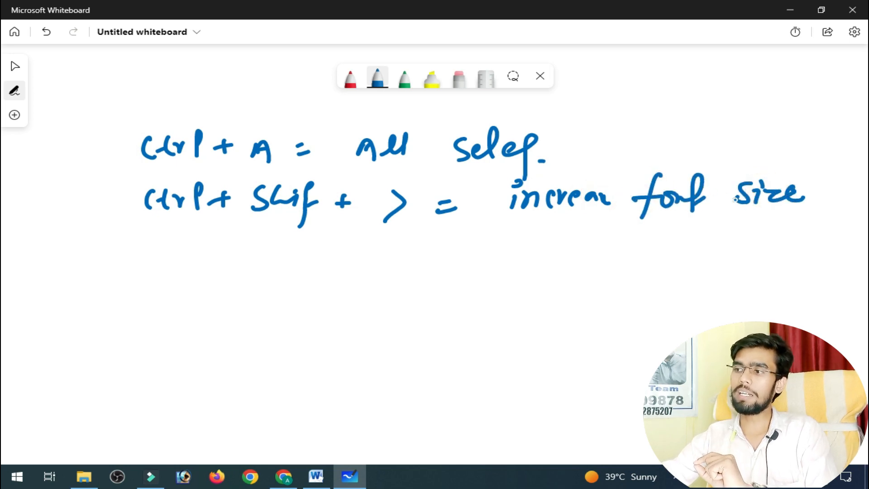
Handwrite a third blue line starting with "Ctrl + ]", followed by an equals sign and the shortcut's description.
left_click_drag(156, 236, 150, 261)
mouse_move(189, 234)
left_mouse_down()
mouse_move(178, 248)
mouse_move(190, 258)
left_mouse_up()
left_click_drag(168, 252, 215, 235)
mouse_move(212, 232)
left_mouse_down()
mouse_move(210, 258)
mouse_move(244, 245)
left_mouse_up()
mouse_move(237, 230)
left_mouse_down()
mouse_move(235, 257)
mouse_move(284, 270)
left_mouse_up()
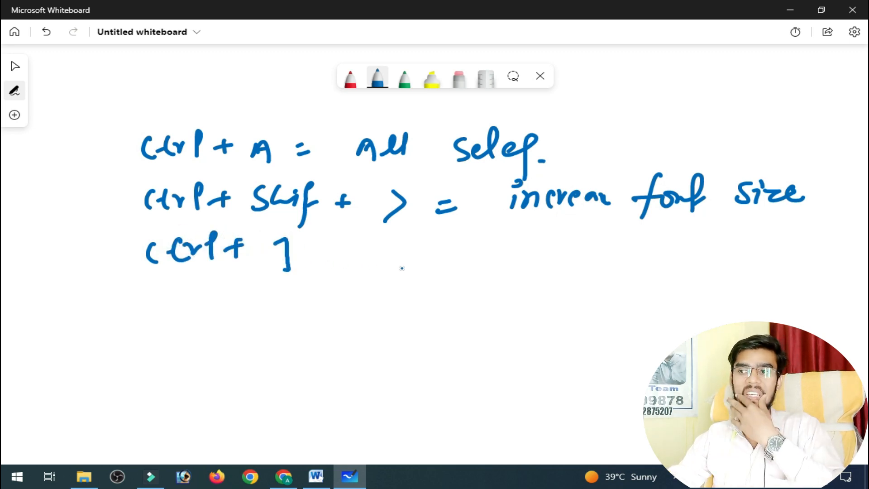
left_click_drag(374, 259, 398, 262)
left_click(488, 243)
mouse_move(486, 250)
left_mouse_down()
mouse_move(483, 266)
mouse_move(528, 264)
mouse_move(550, 246)
mouse_move(609, 251)
left_mouse_up()
mouse_move(643, 240)
left_mouse_down()
mouse_move(697, 251)
mouse_move(735, 247)
mouse_move(748, 258)
mouse_move(812, 246)
left_mouse_up()
Switch back to Word, magnify the screen around the font size value, and return to 100% with Magnifier minimized.
key("alt+Tab")
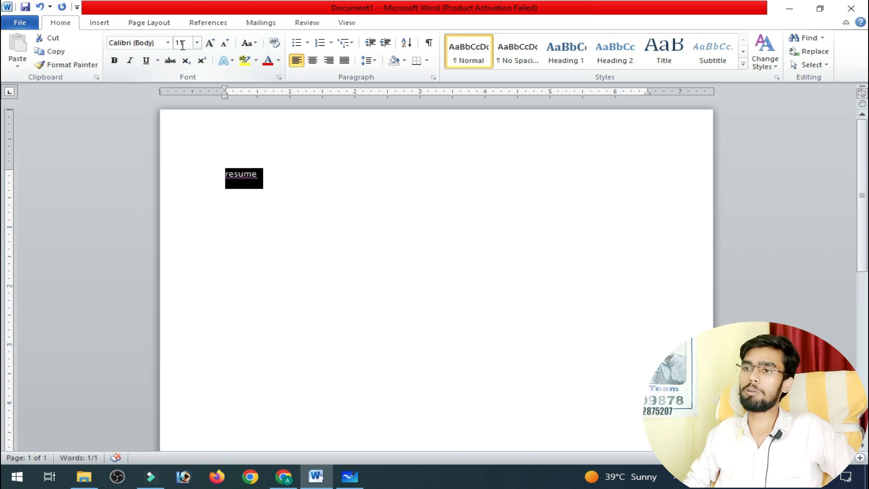
key("super+plus")
key("super+plus")
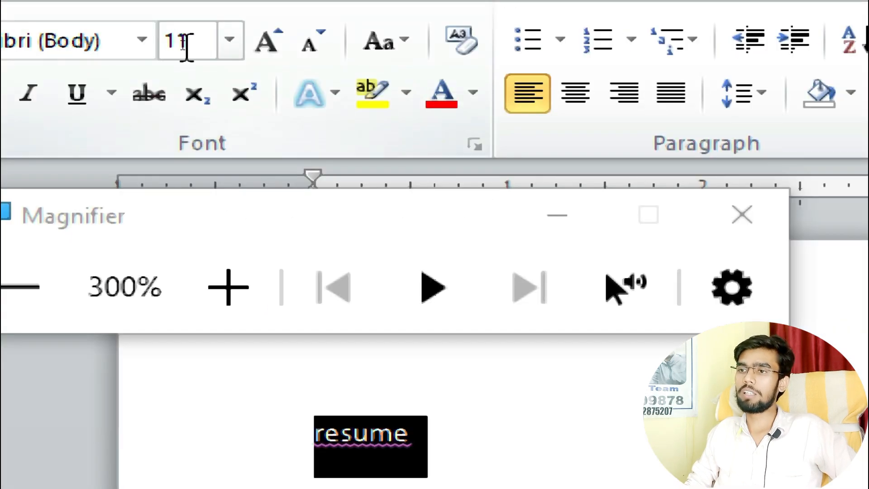
key("super+plus")
key("super+plus")
key("super+plus")
key("super+plus")
key("super+plus")
key("super+plus")
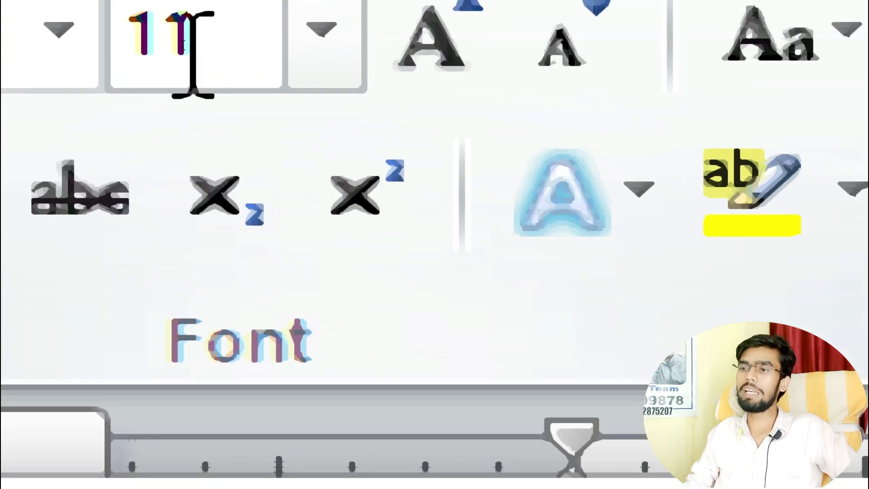
key("super+minus")
key("super+minus")
key("super+minus")
key("super+minus")
key("super+minus")
key("super+minus")
key("super+minus")
key("super+minus")
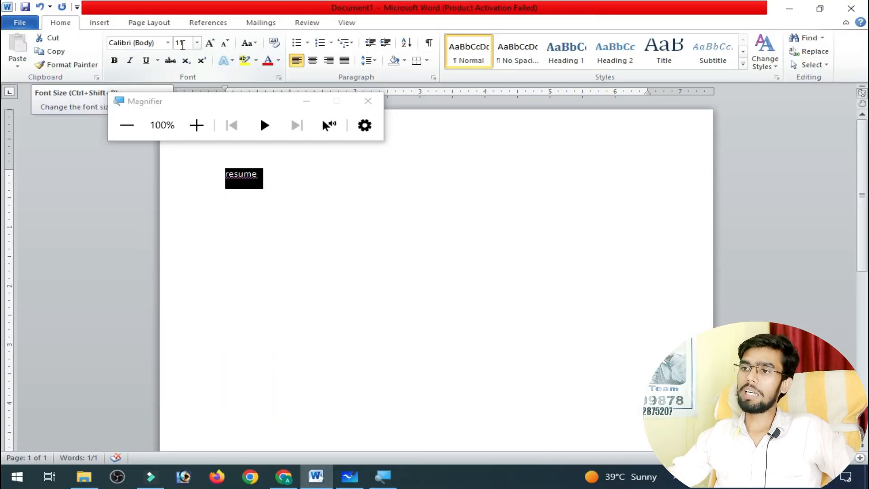
left_click(306, 101)
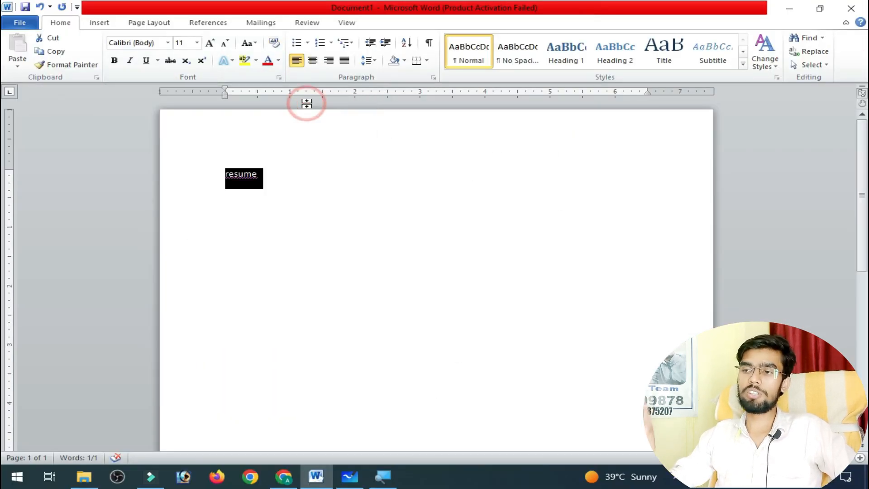
Enlarge the selected "resume" text through the preset font sizes up to 72.
key("ctrl+shift+period")
key("ctrl+shift+period")
key("ctrl+shift+period")
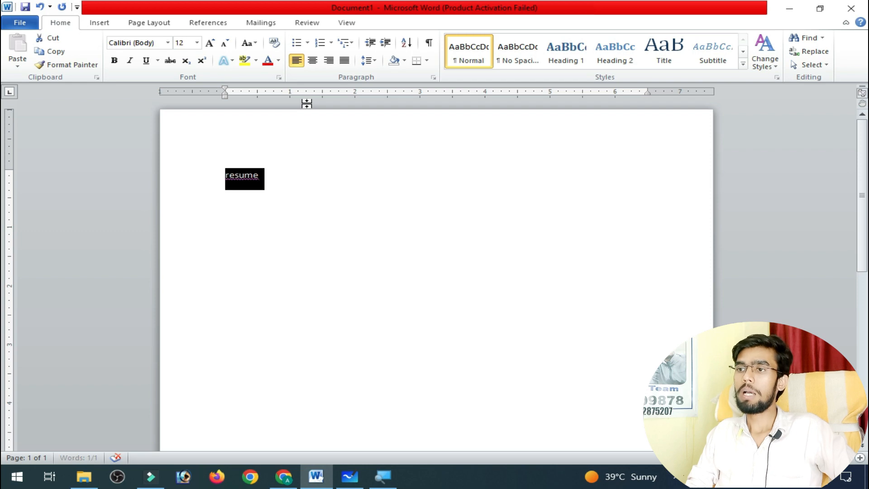
key("ctrl+shift+period")
key("ctrl+shift+period")
key("ctrl+shift+period")
key("ctrl+shift+period")
key("ctrl+shift+period")
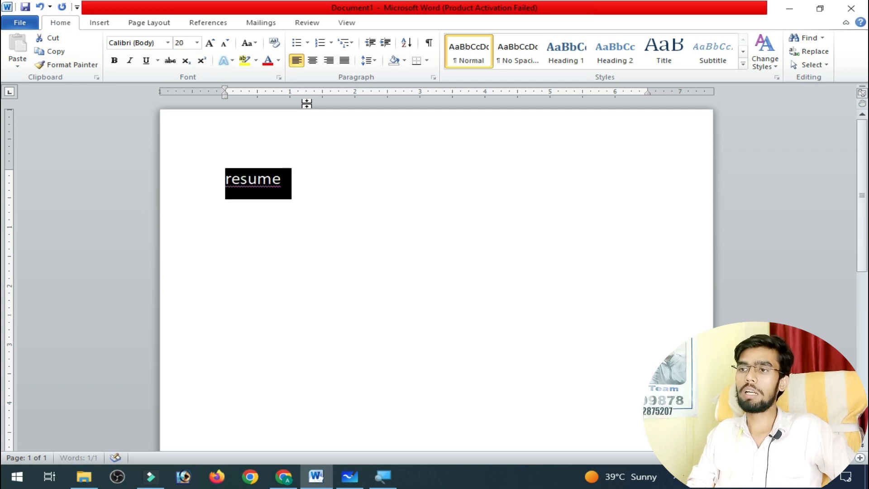
key("ctrl+shift+period")
key("ctrl+shift+period")
key("ctrl+shift+period")
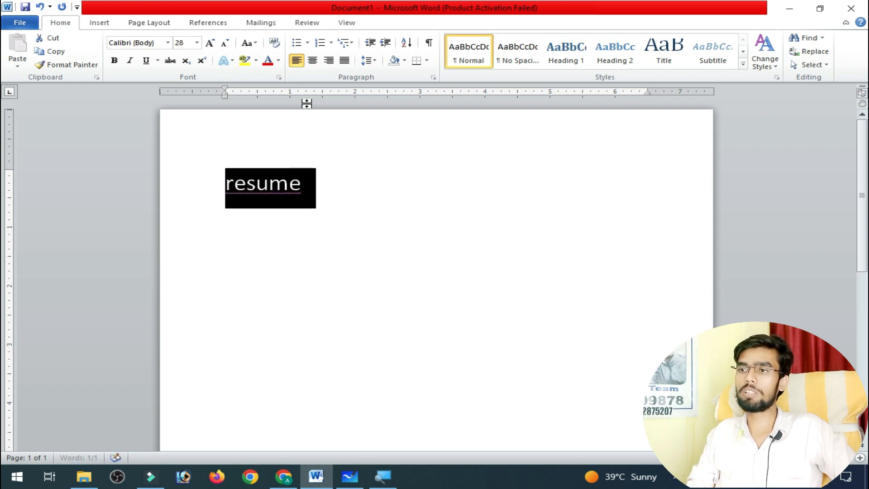
key("ctrl+shift+period")
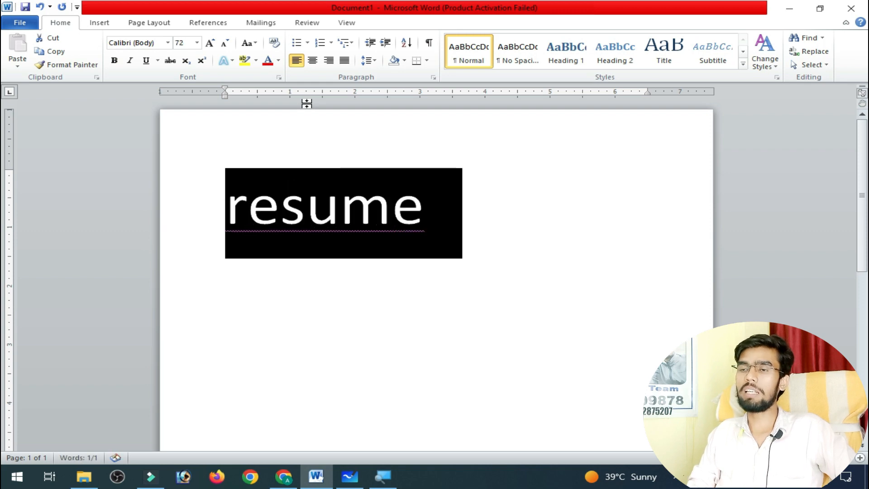
Shrink and enlarge the selected "resume" text repeatedly through the preset font sizes, ending at 72.
key("ctrl+shift+comma")
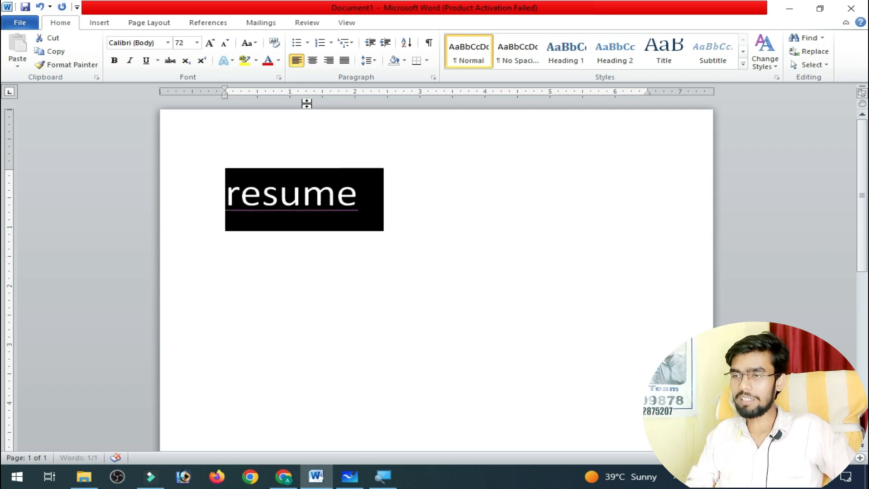
key("ctrl+shift+comma")
key("ctrl+shift+comma")
key("ctrl+shift+comma")
key("ctrl+shift+comma")
key("ctrl+shift+period")
key("ctrl+shift+period")
key("ctrl+shift+period")
key("ctrl+shift+period")
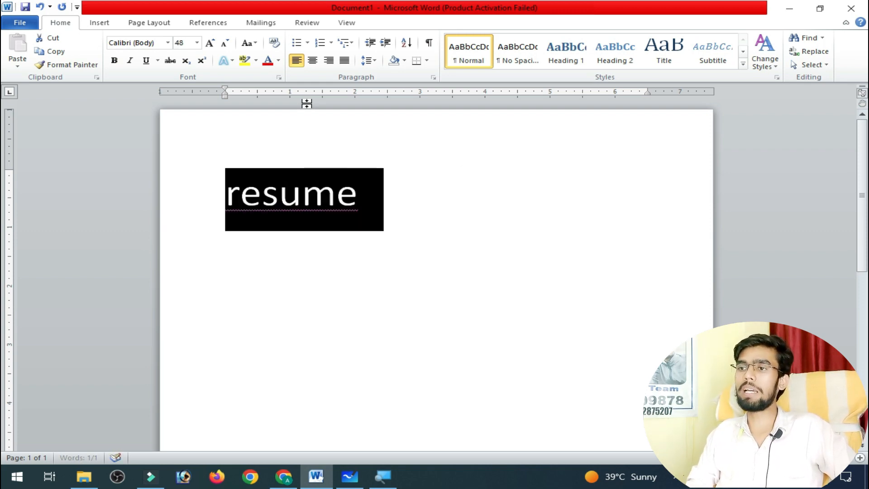
key("ctrl+shift+comma")
key("ctrl+shift+period")
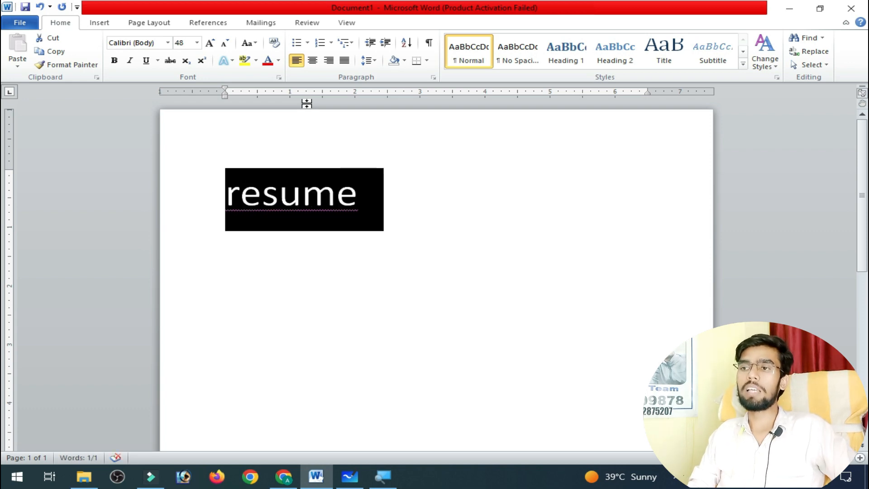
key("ctrl+shift+period")
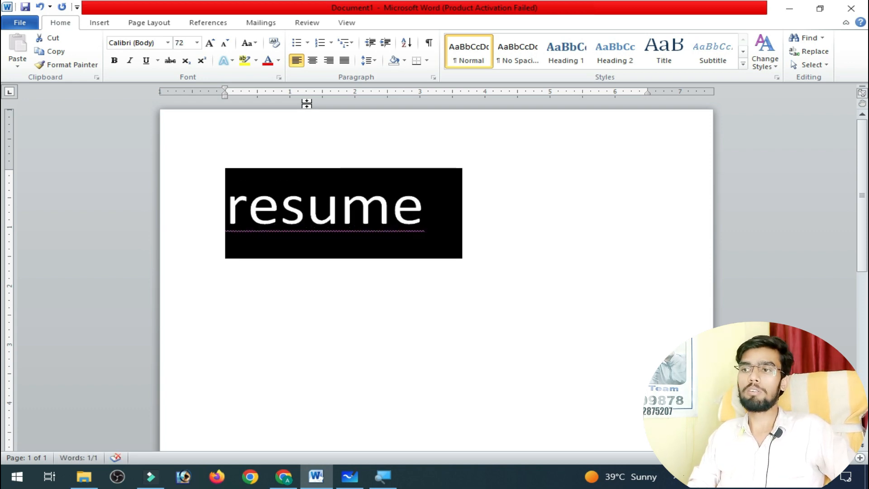
Shrink the "resume" text by several preset sizes, then enlarge it to font size 48.
key("ctrl+shift+comma")
key("ctrl+shift+comma")
key("ctrl+shift+comma")
key("ctrl+shift+period")
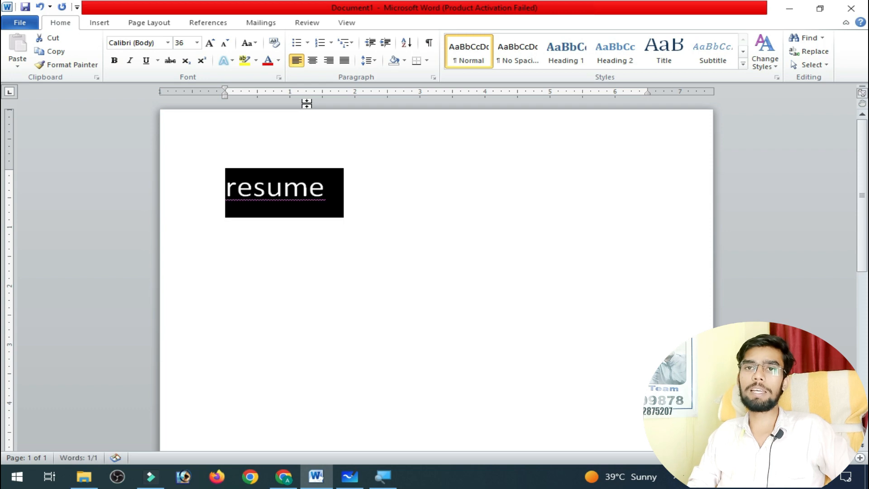
key("ctrl+shift+period")
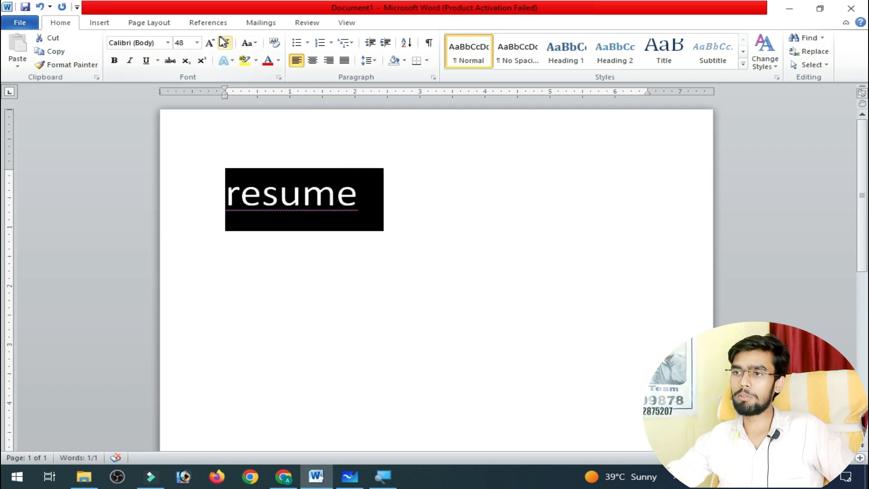
Review the list of preset font sizes without choosing one, and shrink the "resume" text to size 26.
left_click(197, 43)
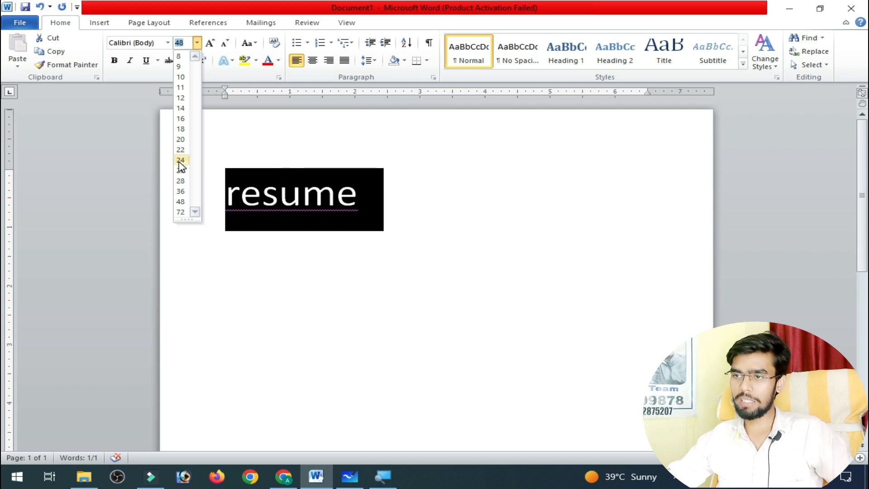
left_click(437, 173)
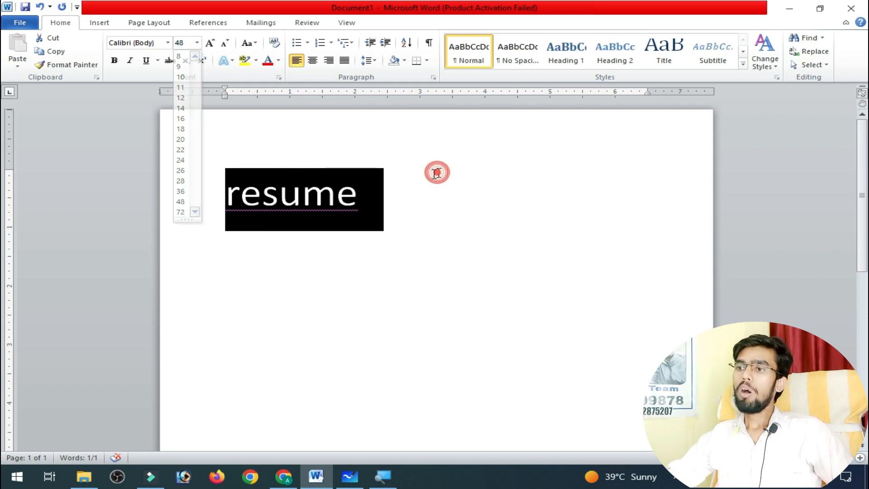
key("ctrl+shift+comma")
key("ctrl+shift+comma")
key("ctrl+shift+comma")
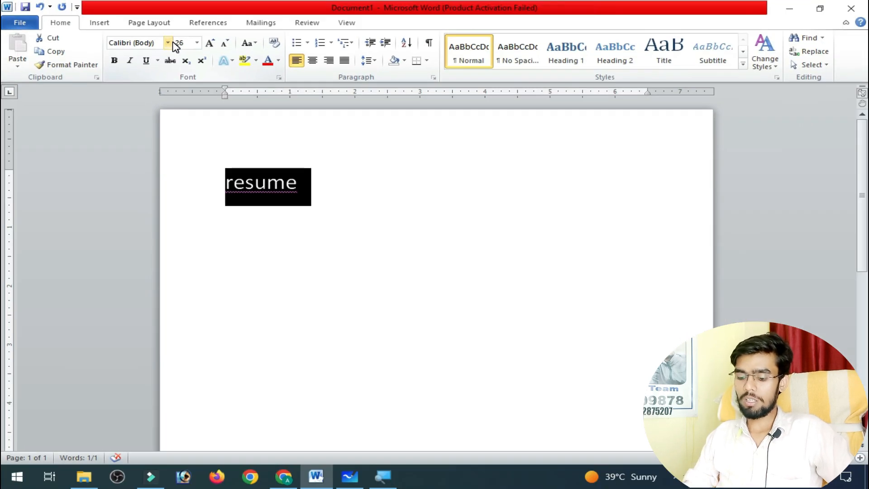
Increase the font size of "resume" in one-point increments up to 37.
key("ctrl+bracketright")
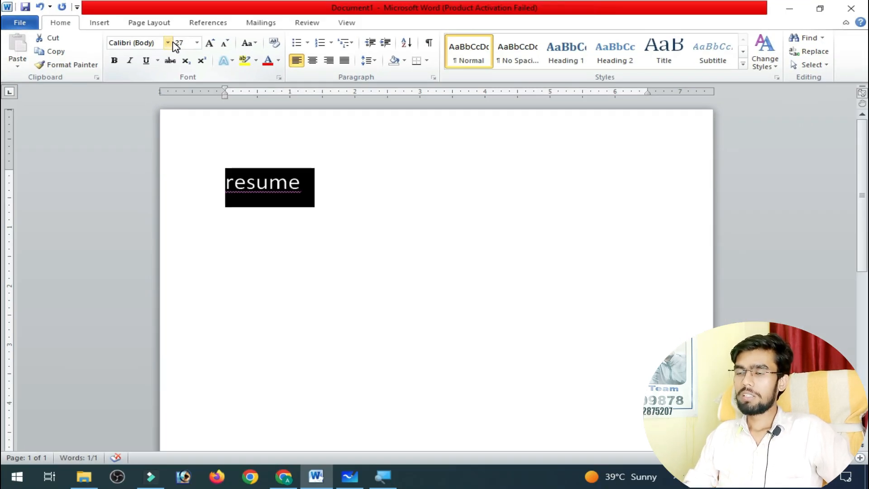
key("ctrl+bracketright")
key("ctrl+bracketright")
key("ctrl+bracketright")
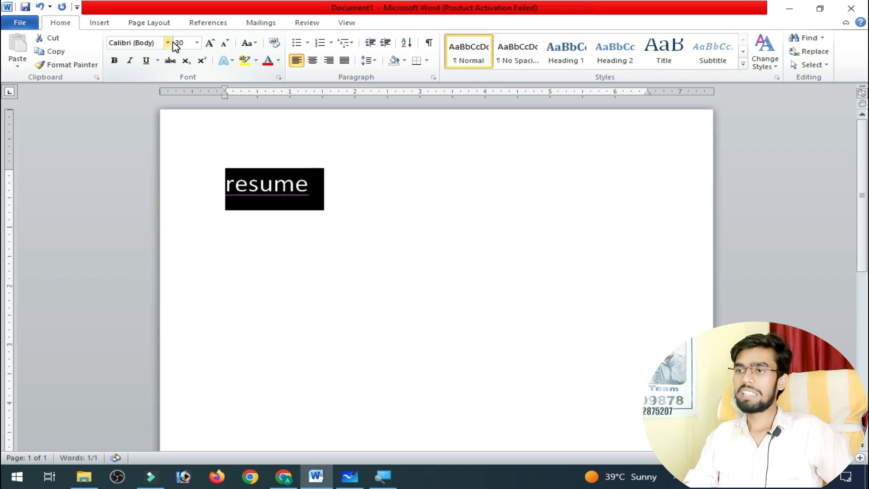
key("ctrl+bracketright")
key("ctrl+bracketright")
key("ctrl+bracketright")
key("ctrl+bracketright")
key("ctrl+bracketright")
key("ctrl+bracketright")
key("ctrl+bracketright")
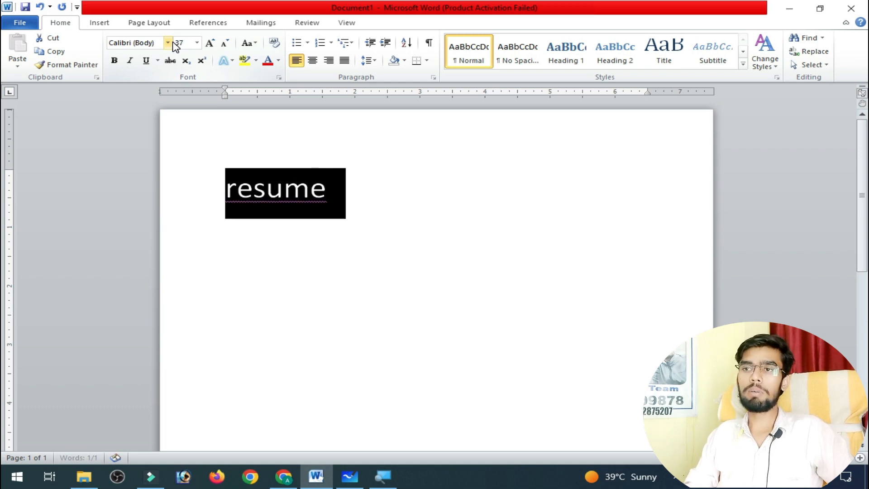
Decrease the font size of "resume" in one-point steps down to 25.
key("ctrl+bracketleft")
key("ctrl+bracketleft")
key("ctrl+bracketleft")
key("ctrl+bracketleft")
key("ctrl+bracketleft")
key("ctrl+bracketleft")
key("ctrl+bracketleft")
key("ctrl+bracketleft")
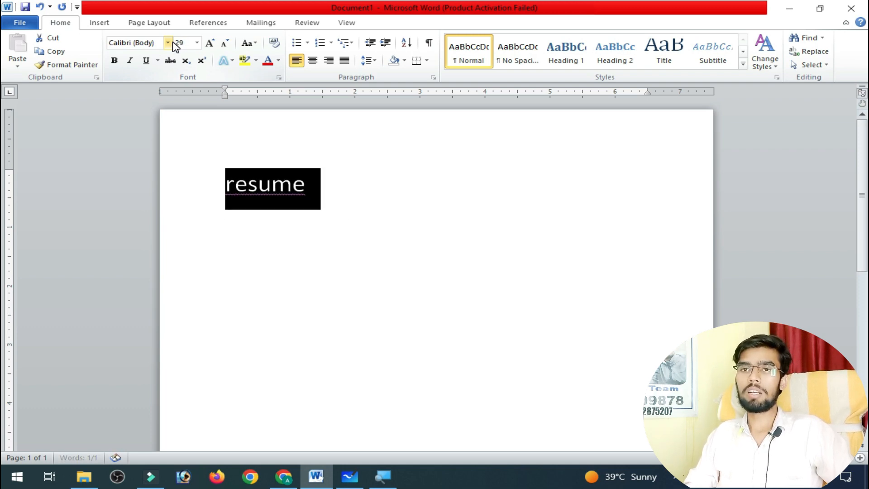
key("ctrl+bracketleft")
key("ctrl+bracketleft")
key("ctrl+bracketleft")
key("ctrl+bracketleft")
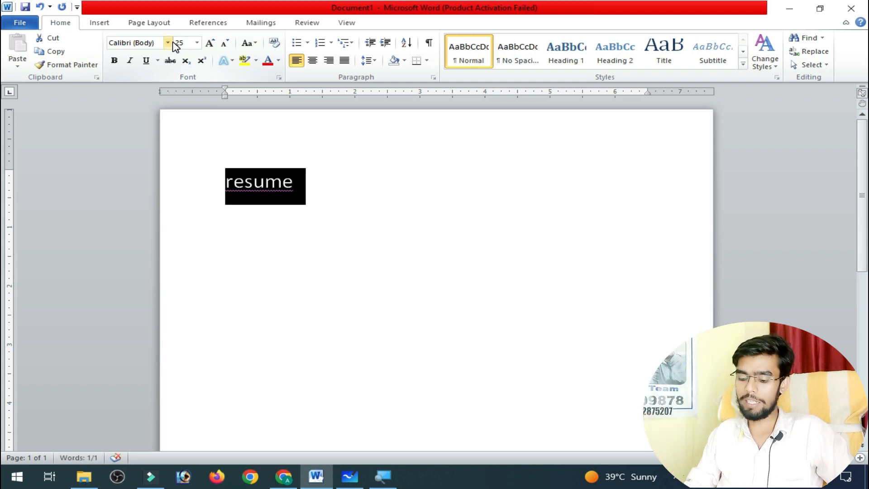
Increase the font size of "resume" point by point to 32, and reduce it the same way to 26.
key("ctrl+bracketright")
key("ctrl+bracketright")
key("ctrl+bracketright")
key("ctrl+bracketright")
key("ctrl+bracketright")
key("ctrl+bracketright")
key("ctrl+bracketright")
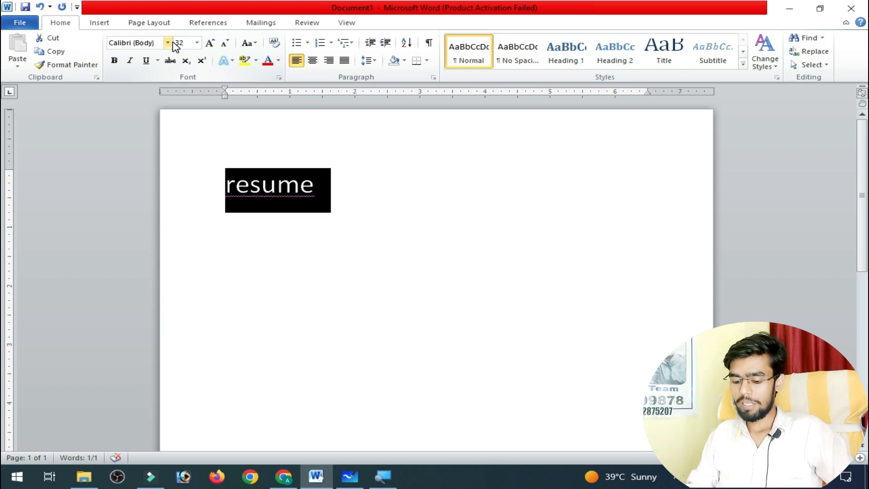
key("ctrl+bracketleft")
key("ctrl+bracketleft")
key("ctrl+bracketleft")
key("ctrl+bracketleft")
key("ctrl+bracketleft")
key("ctrl+bracketleft")
key("ctrl+bracketleft")
key("ctrl+bracketleft")
key("ctrl+bracketleft")
key("ctrl+bracketleft")
key("ctrl+bracketleft")
key("ctrl+bracketleft")
key("ctrl+bracketleft")
key("ctrl+bracketleft")
key("ctrl+bracketleft")
key("ctrl+bracketleft")
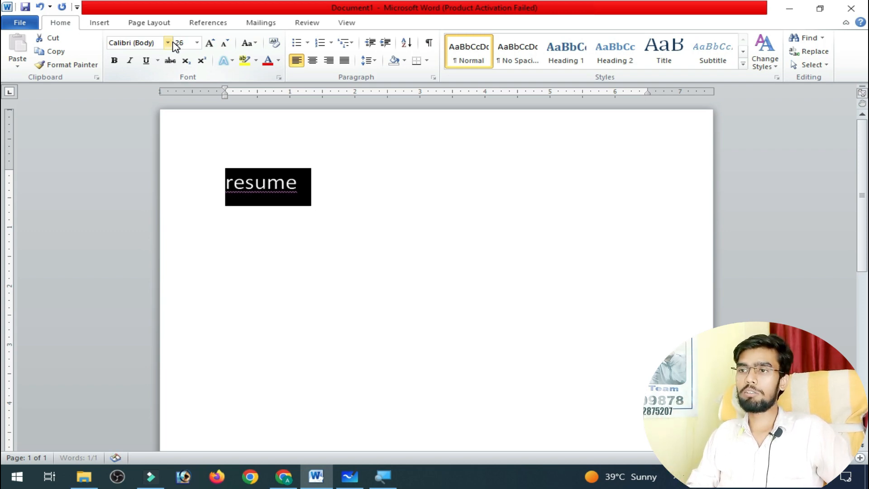
Adjust the font size of "resume" up and down in one-point steps, finishing at 20.
key("ctrl+bracketright")
key("ctrl+bracketright")
key("ctrl+bracketright")
key("ctrl+bracketright")
key("ctrl+bracketright")
key("ctrl+bracketright")
key("ctrl+bracketright")
key("ctrl+bracketright")
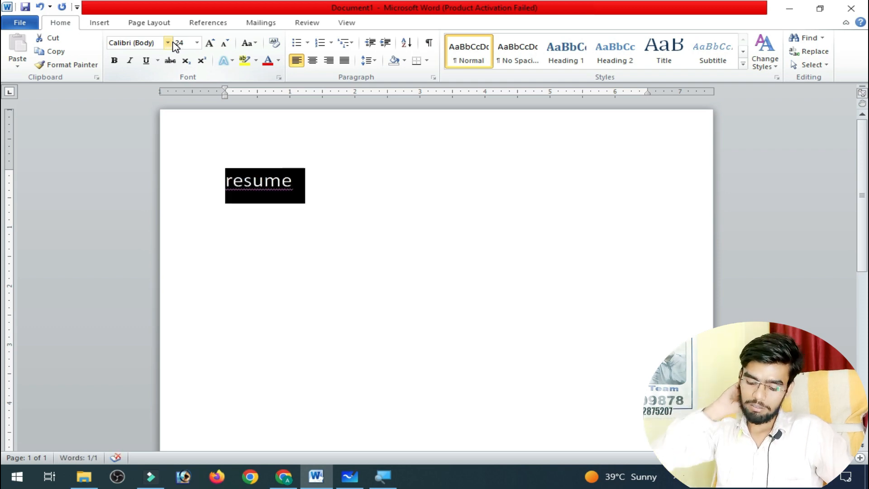
key("ctrl+bracketleft")
key("ctrl+bracketleft")
key("ctrl+bracketleft")
key("ctrl+bracketleft")
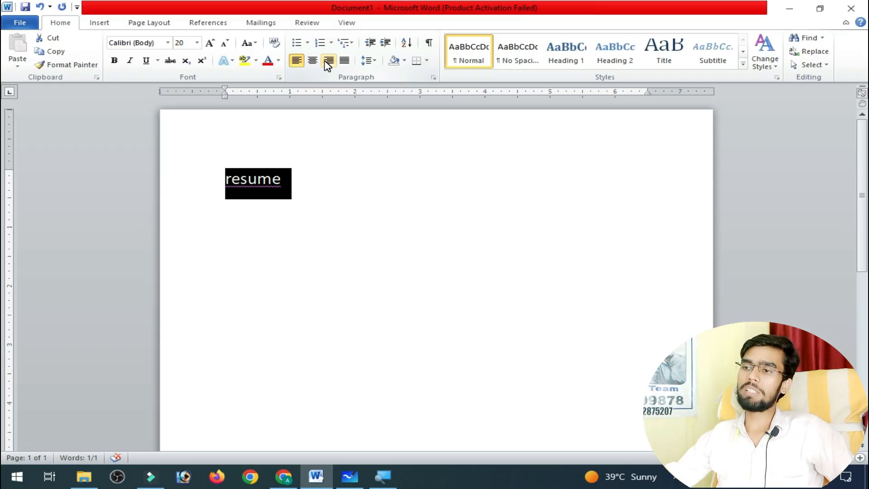
Try centre, justified, right and left alignment on the selected "resume" text, finishing with it left-aligned.
left_click(311, 63)
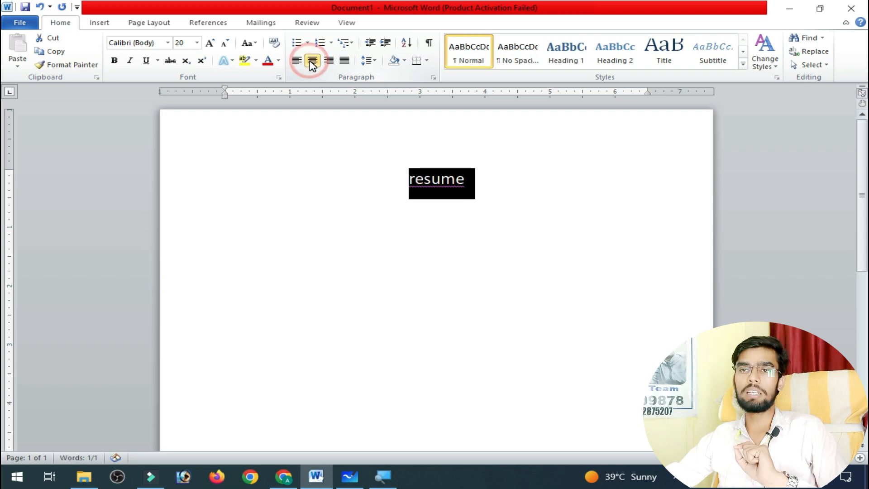
left_click(346, 60)
left_click(329, 61)
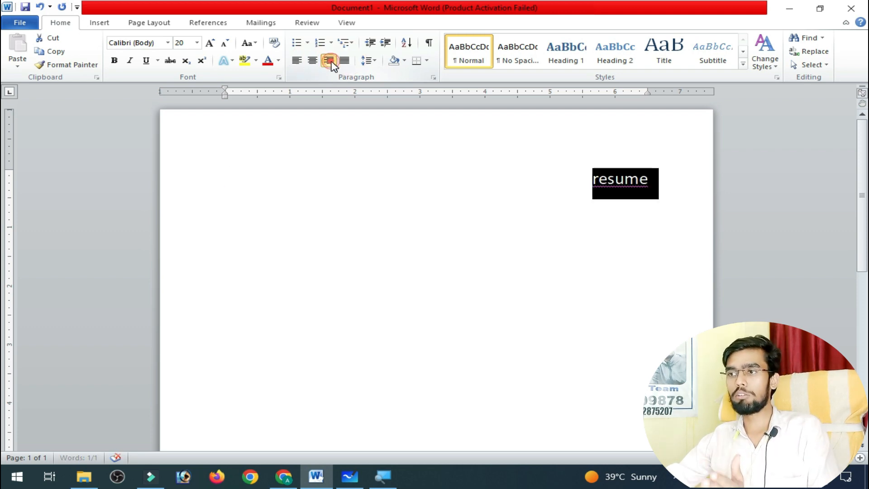
left_click(297, 60)
left_click(312, 61)
left_click(329, 60)
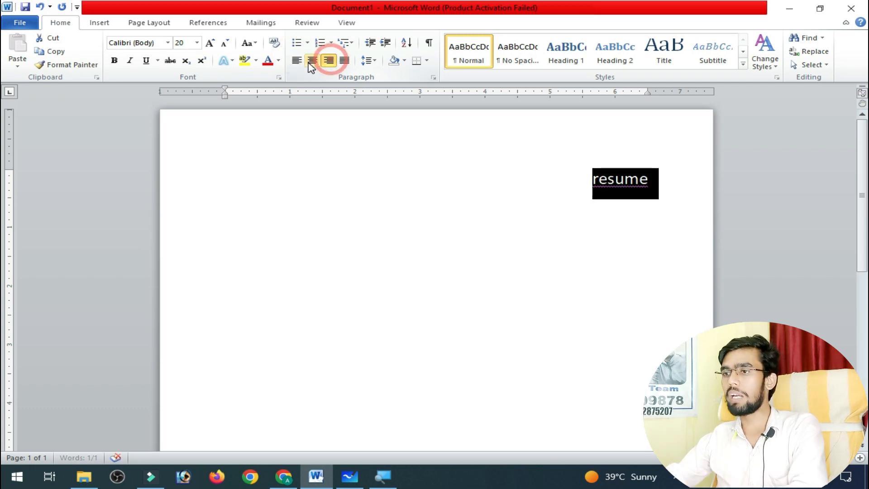
left_click(297, 62)
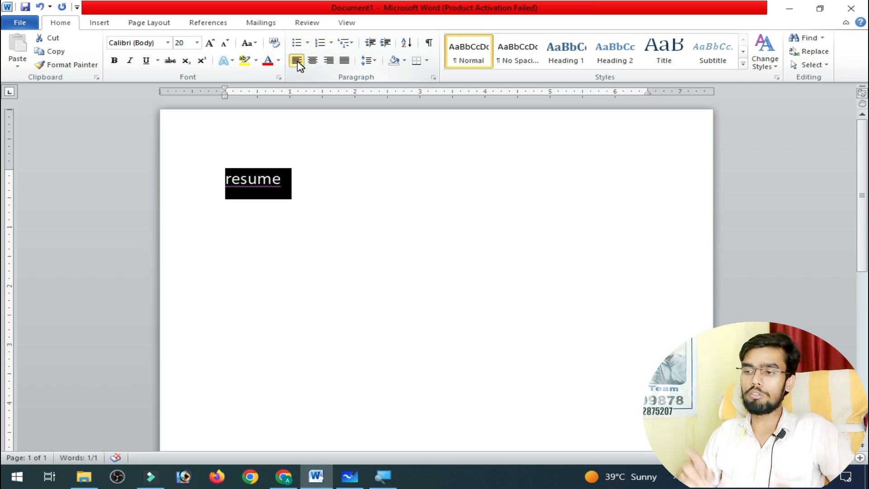
Justify "resume" and cycle it through centre, right and left alignment, finishing right-aligned.
key("ctrl+j")
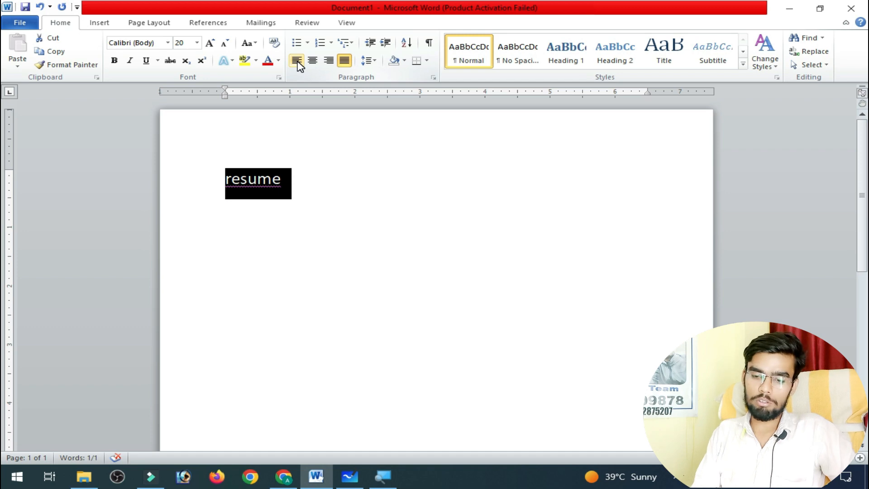
key("ctrl+e")
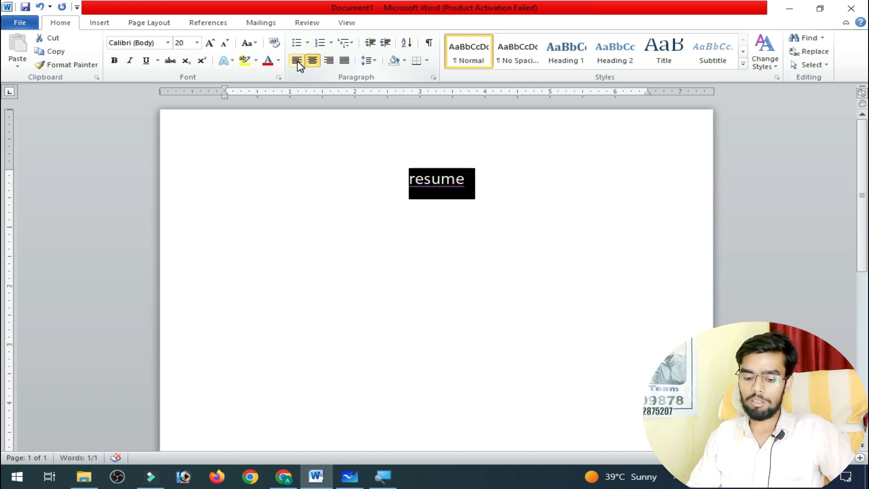
key("ctrl+r")
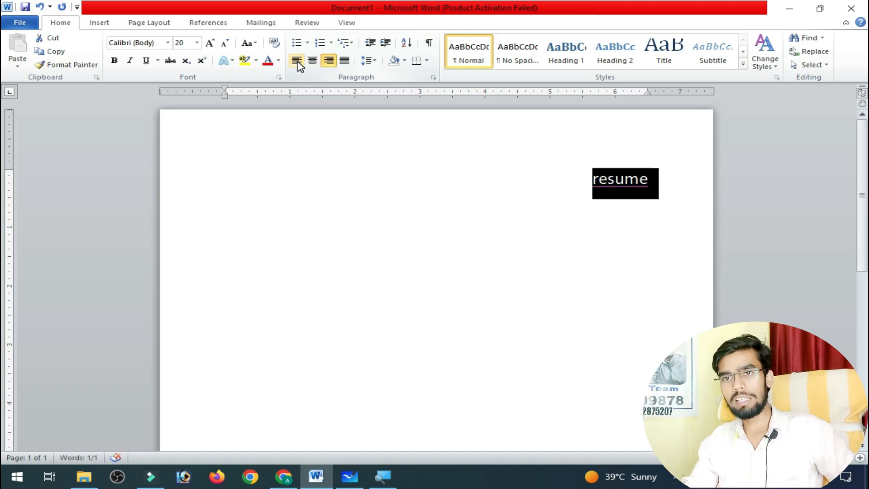
key("ctrl+l")
key("ctrl+e")
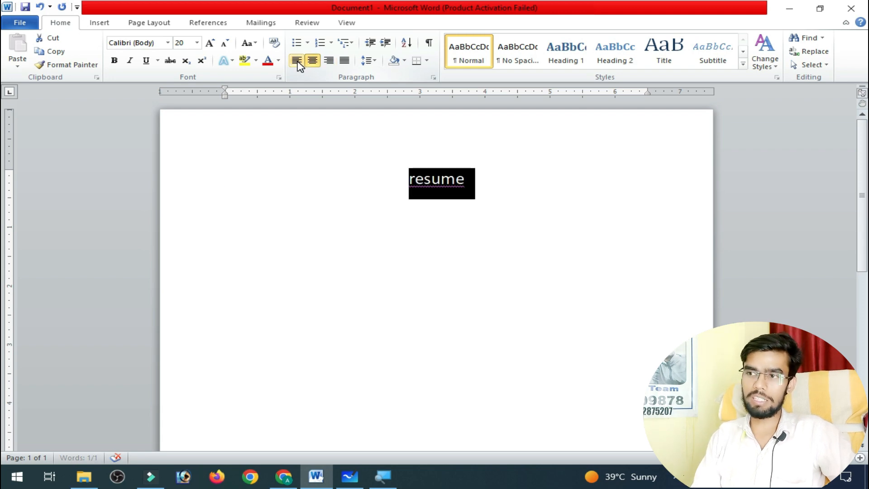
key("ctrl+r")
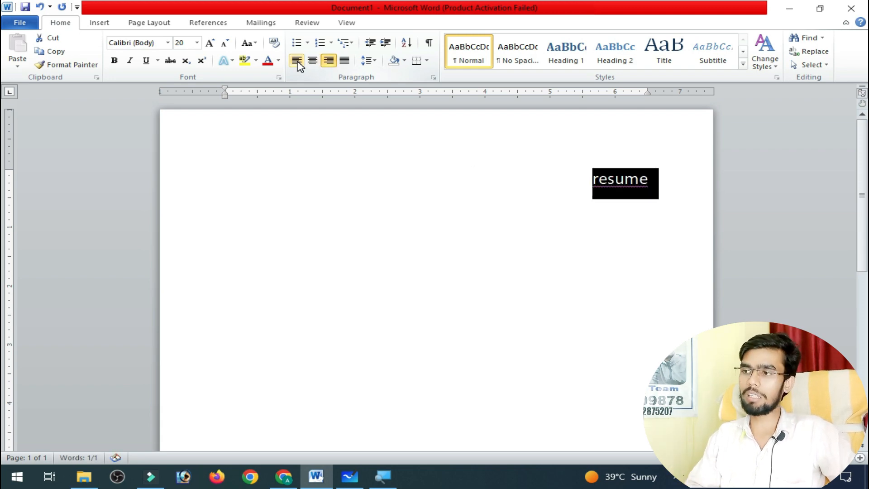
Align "resume" left, centre and right in turn, and finish with it justified.
left_click(297, 60)
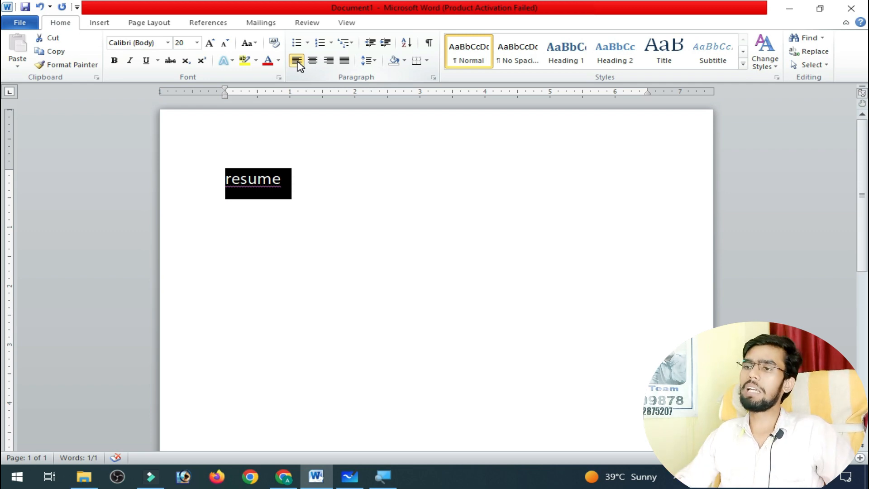
left_click(312, 61)
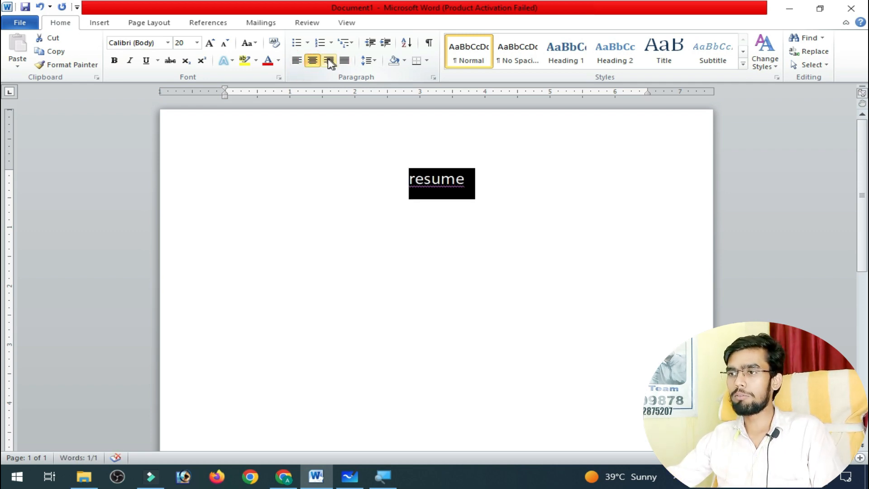
left_click(328, 61)
left_click(344, 60)
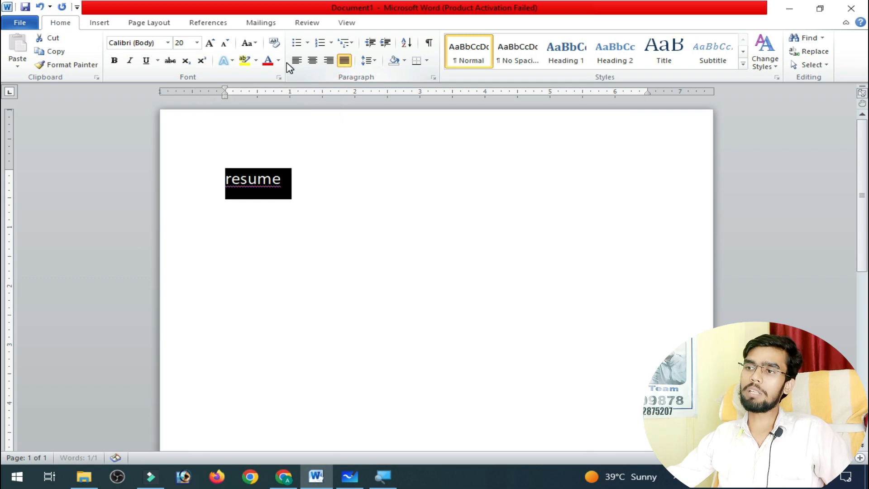
Replace "resume" with sample text generated by the formula =rand(10,5).
type("=")
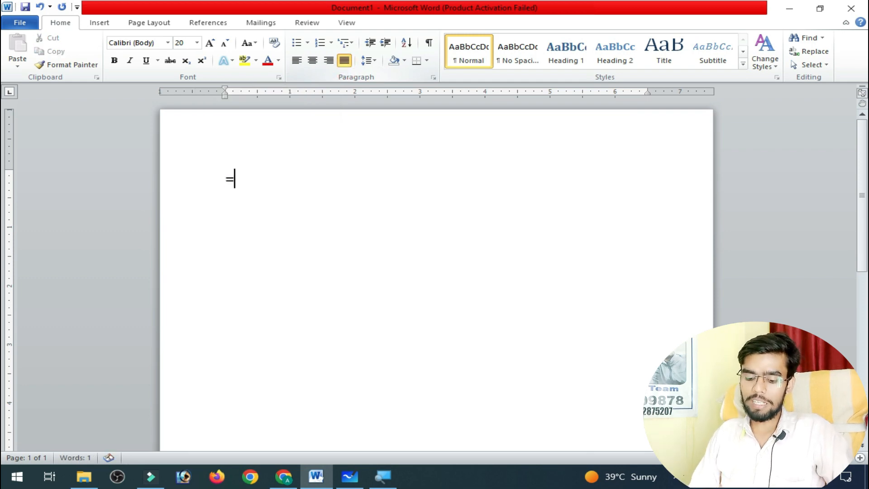
type("rand(")
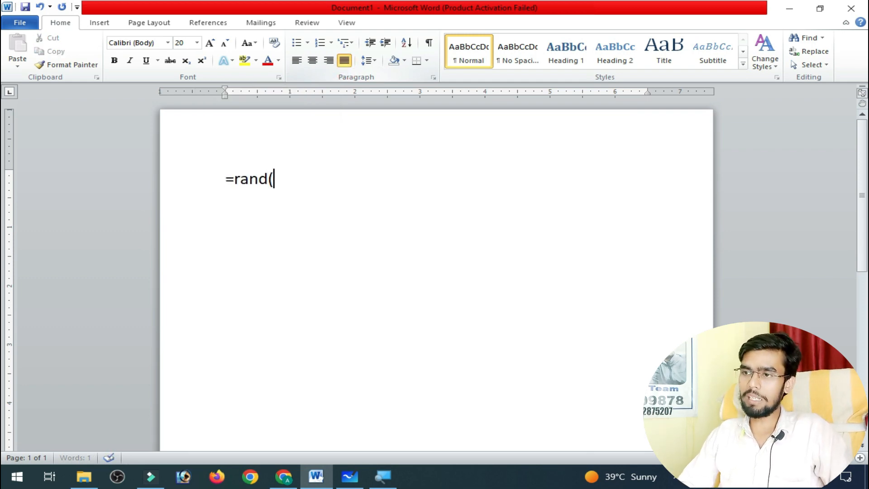
type("10,5")
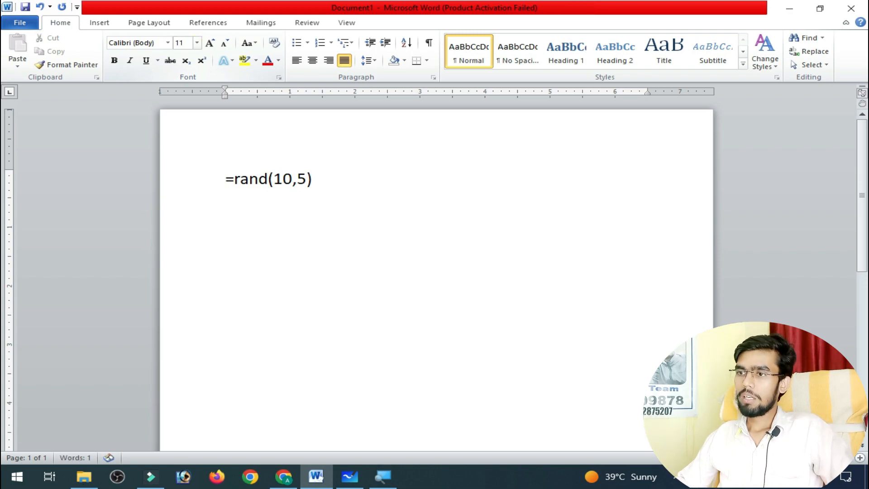
key("Return")
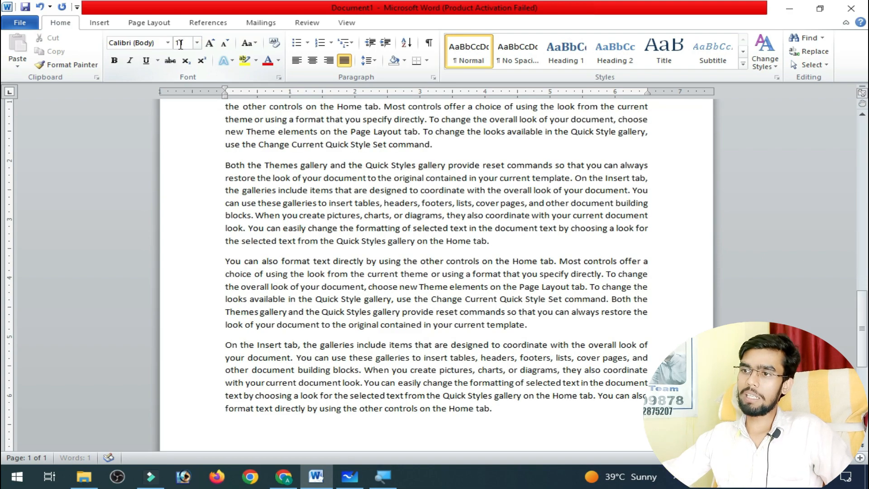
Select all the generated sample text and show both pages side by side.
scroll(345, 172, "up", 6)
scroll(335, 255, "down", 1)
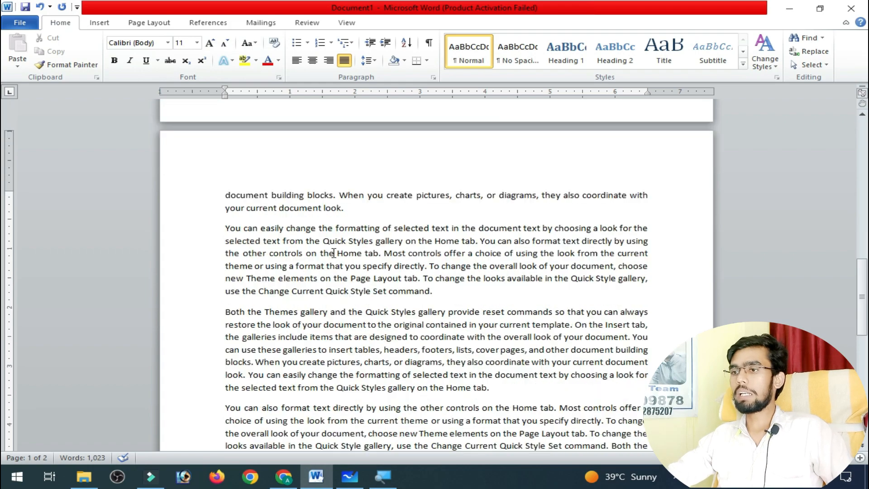
scroll(334, 254, "up", 1)
key("ctrl+a")
scroll(334, 256, "up", 9)
scroll(334, 256, "down", 3)
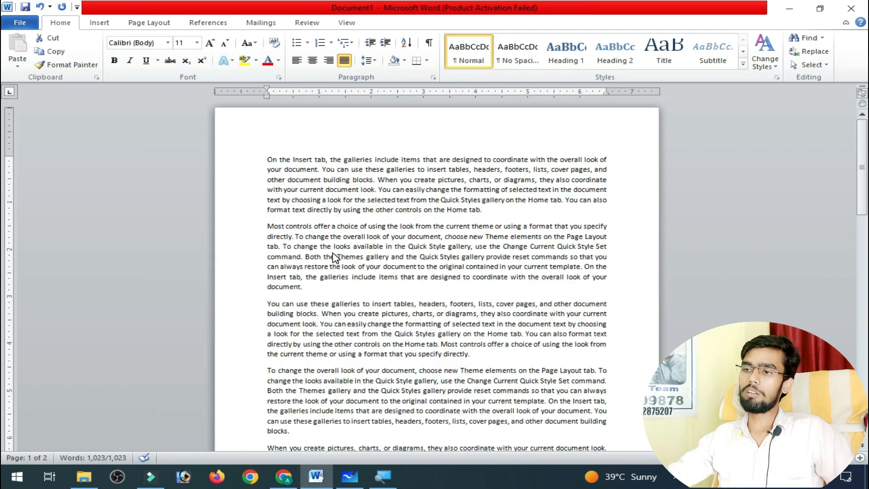
scroll(332, 252, "down", 3)
scroll(333, 252, "down", 1)
scroll(333, 252, "up", 1)
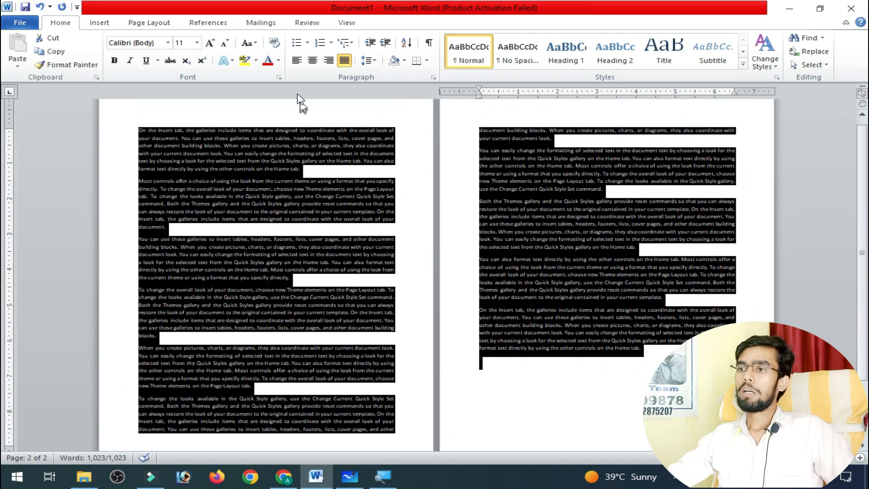
Apply left, centre, right and justified alignment in turn to all the sample text.
left_click(296, 60)
scroll(538, 216, "up", 1)
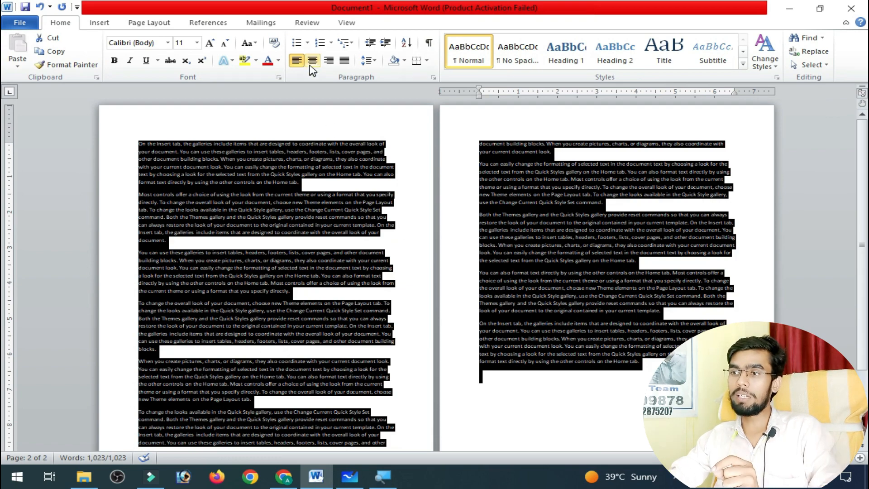
left_click(312, 61)
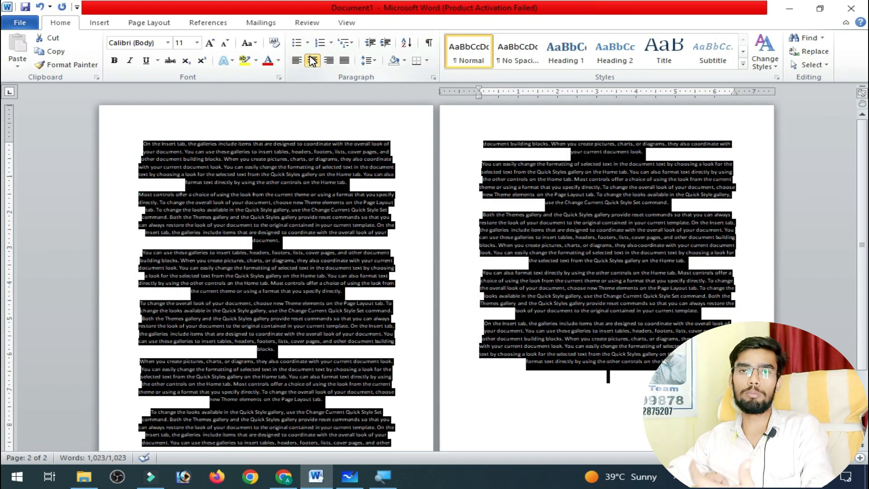
left_click(328, 61)
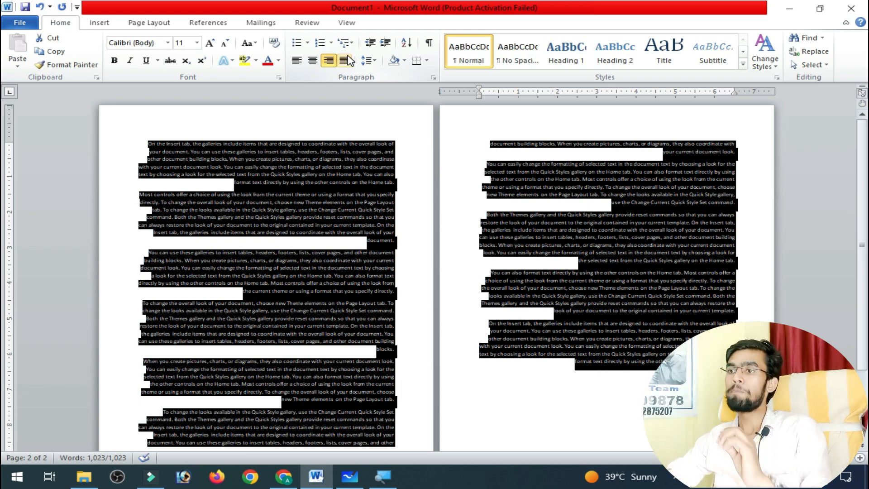
left_click(344, 61)
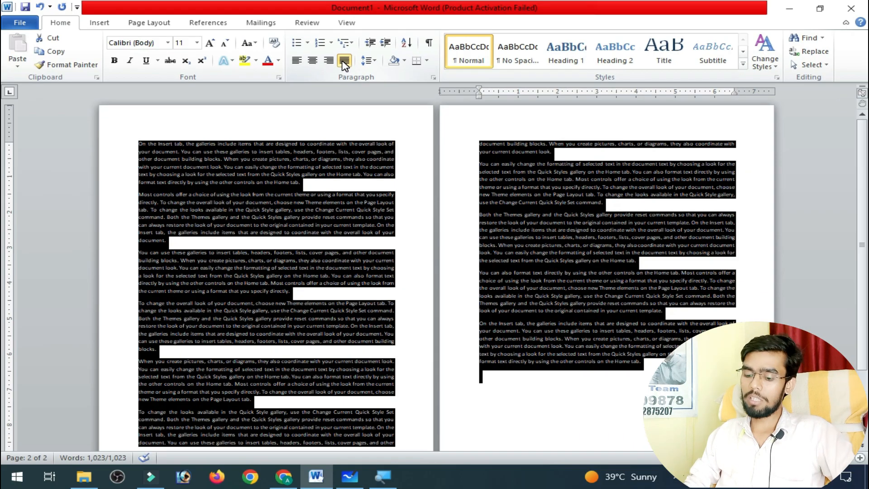
Cycle the selected sample text through left, centre and right alignment again, ending with it justified.
left_click(344, 61)
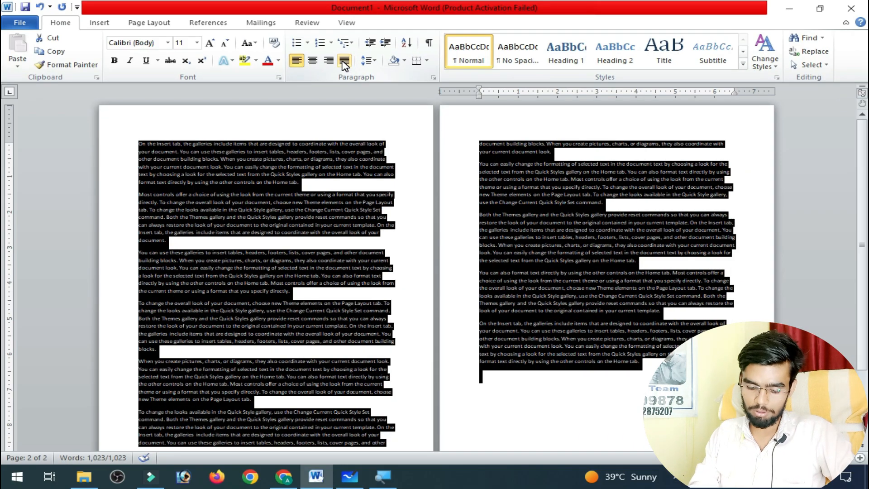
key("ctrl+r")
key("ctrl+e")
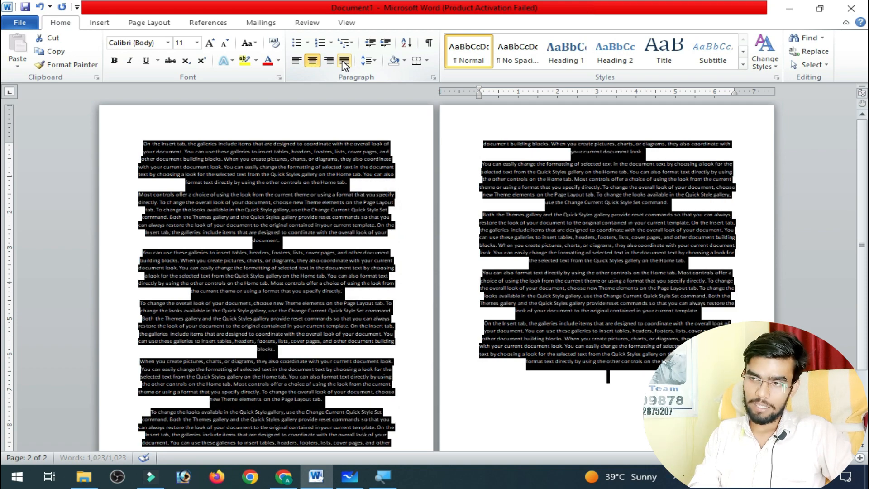
key("ctrl+r")
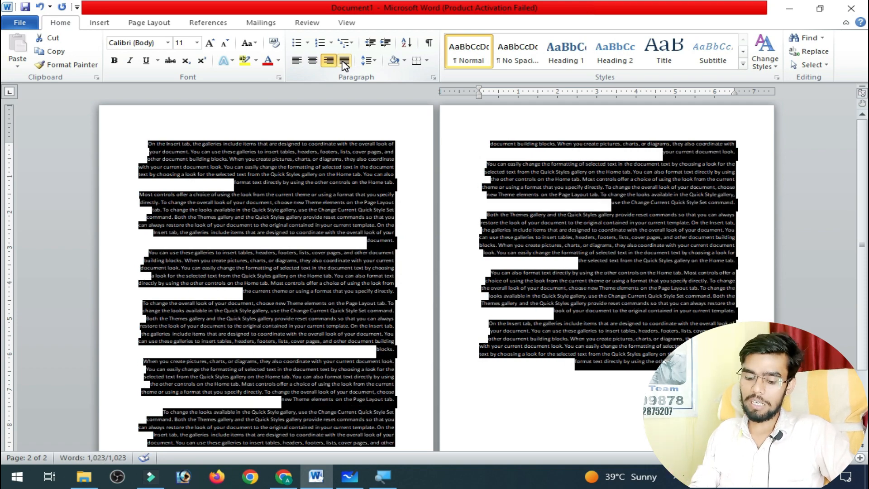
key("ctrl+j")
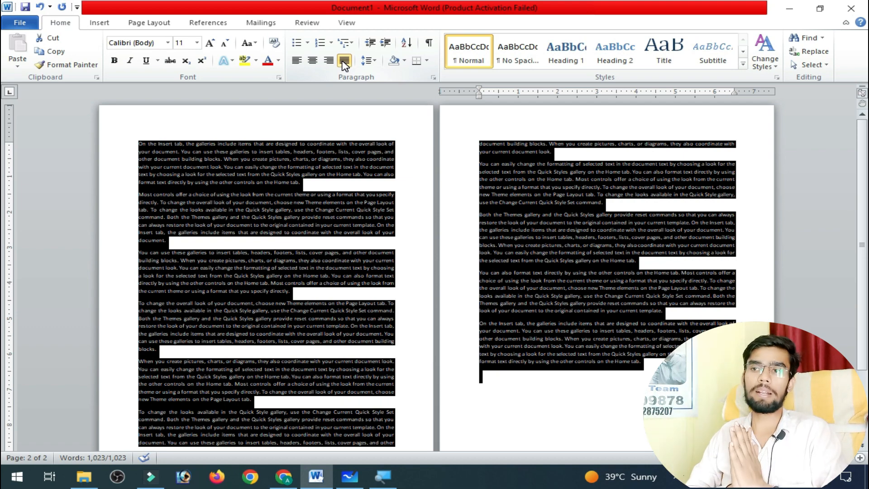
Replace all the sample text with a six-line list of three first names, "Google", another first name and "mobile".
key("Delete")
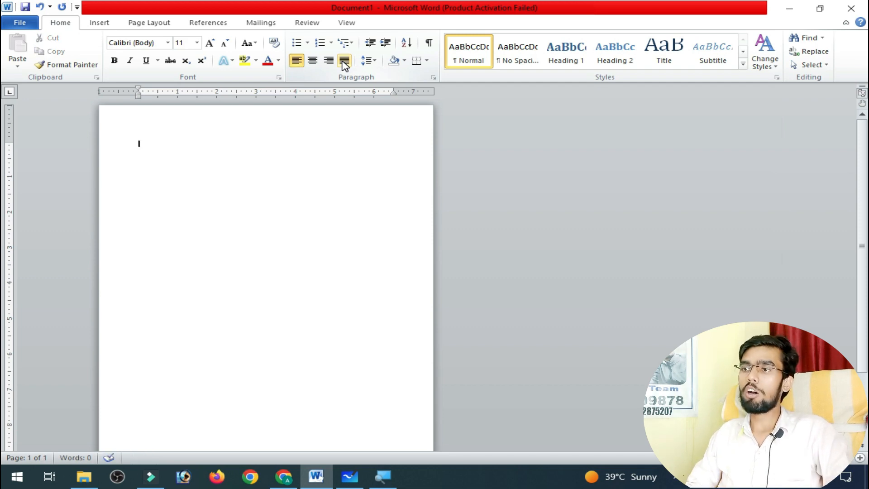
type("ram")
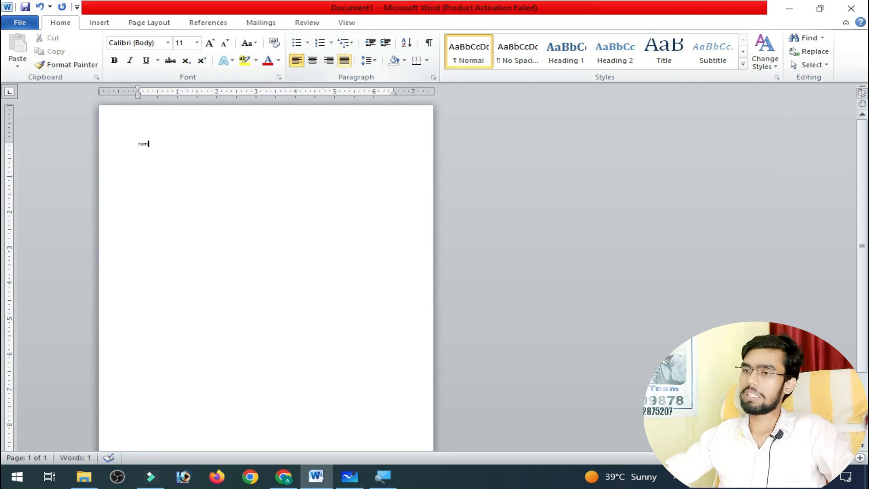
scroll(351, 209, "up", 10, "ctrl")
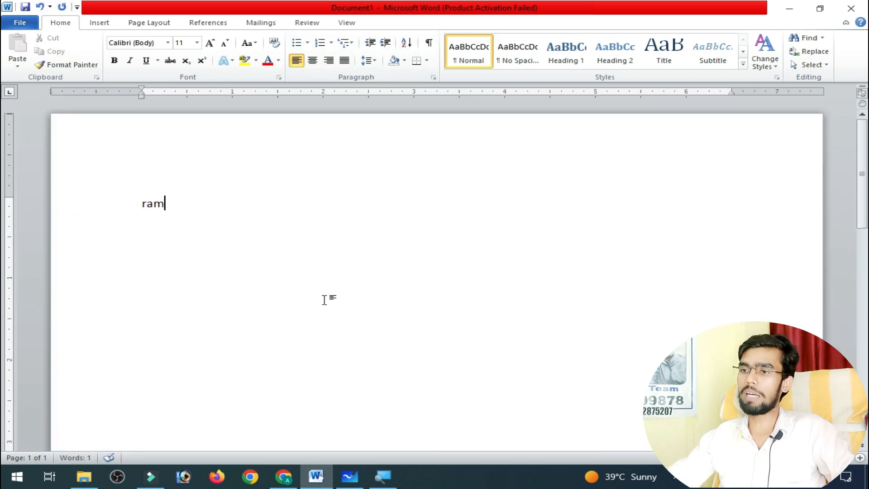
type("m")
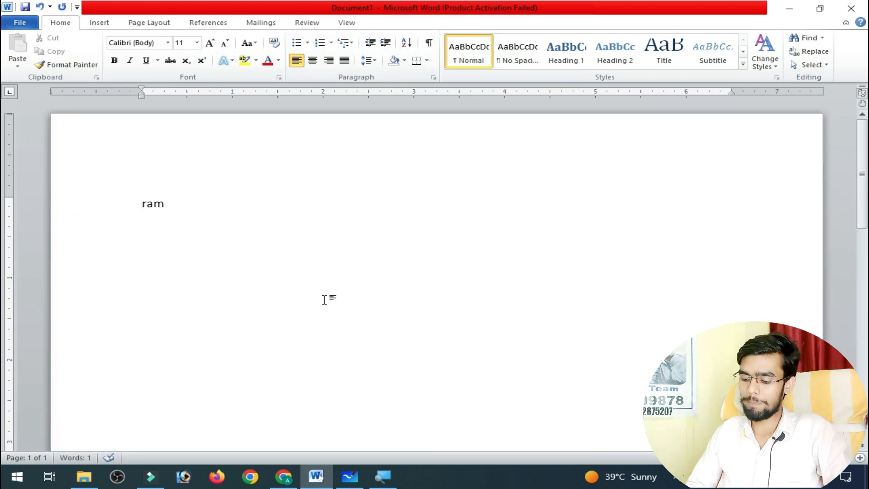
key("Return")
type("mo")
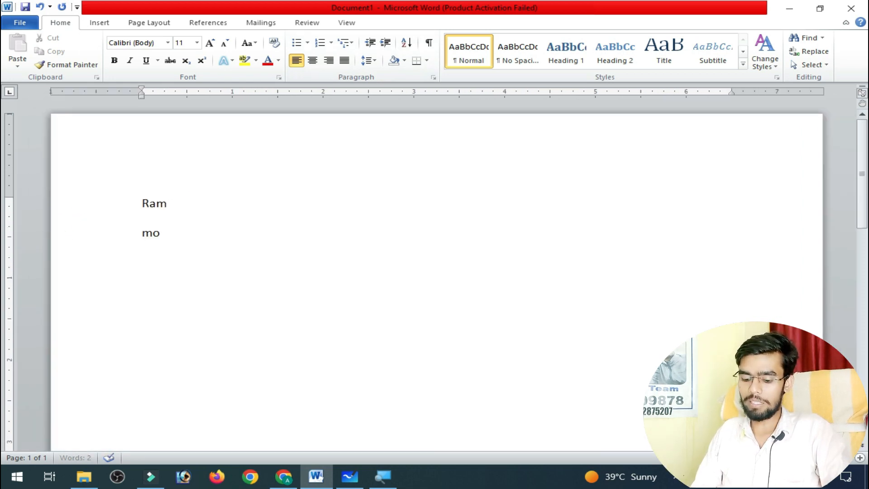
type("han ")
type("so")
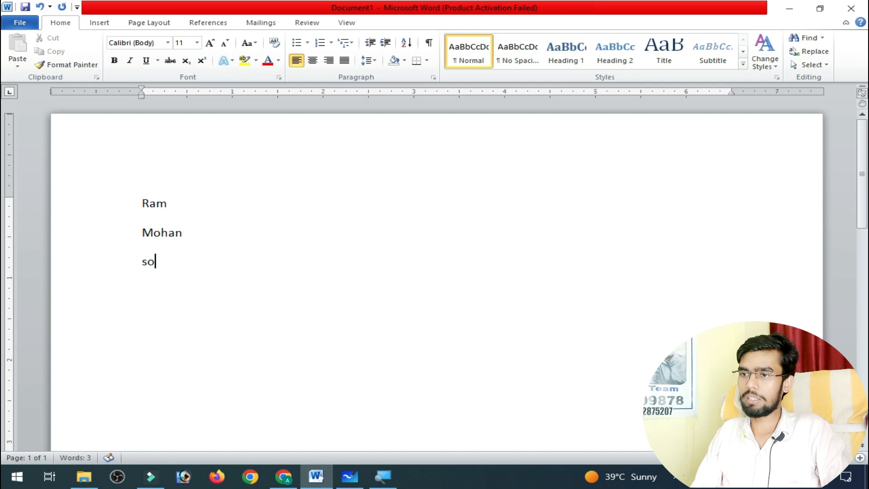
type("han")
key("Return")
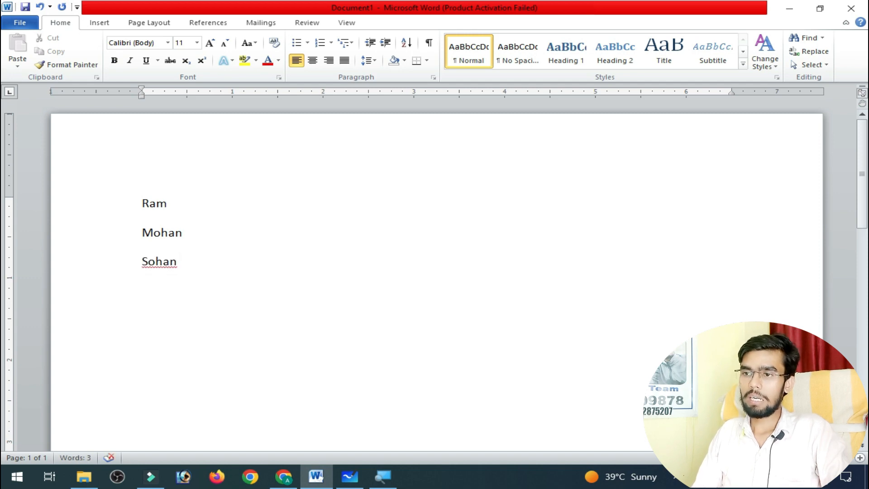
type("google ")
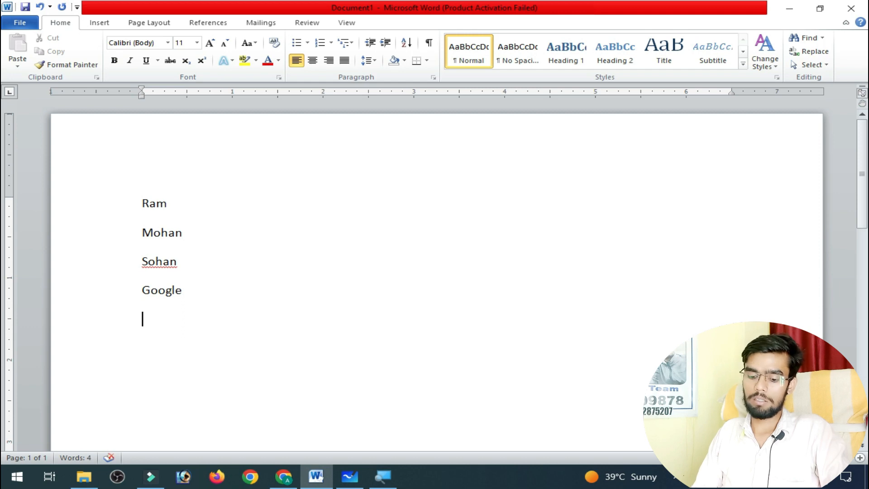
type("sita ")
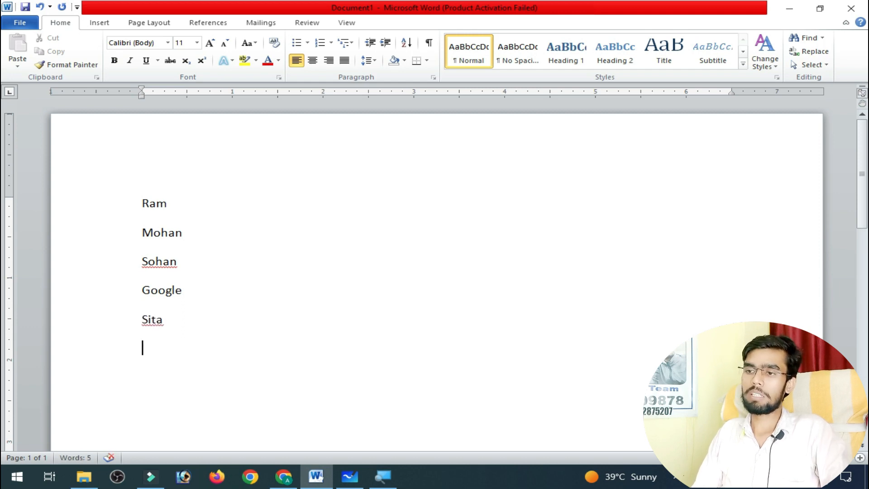
type("mobile")
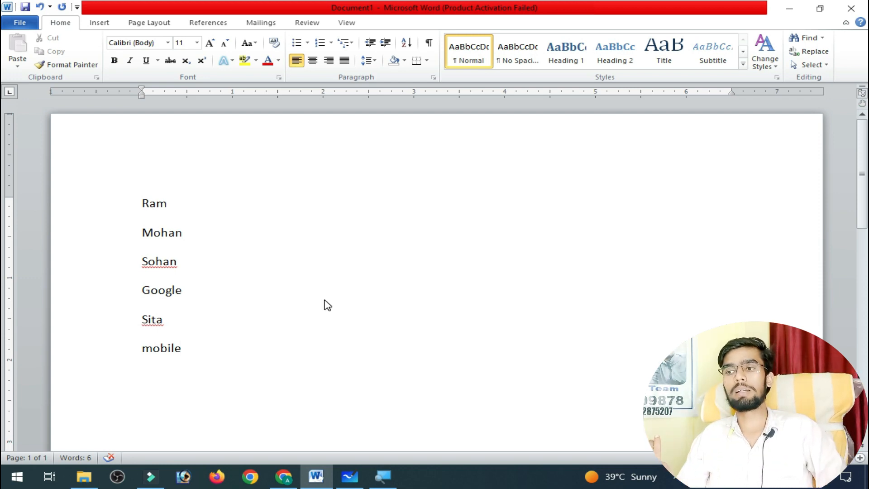
Ignore the spelling error flagged on the name in the third line.
key("ctrl+a")
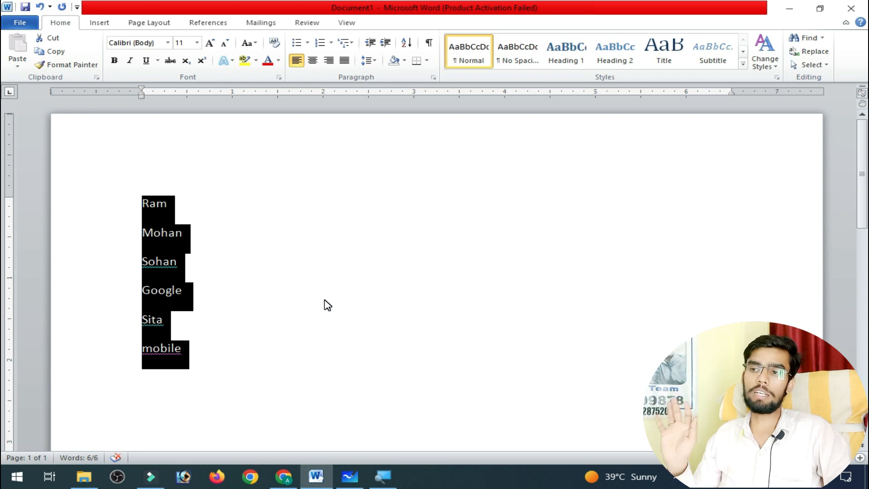
left_click(156, 261)
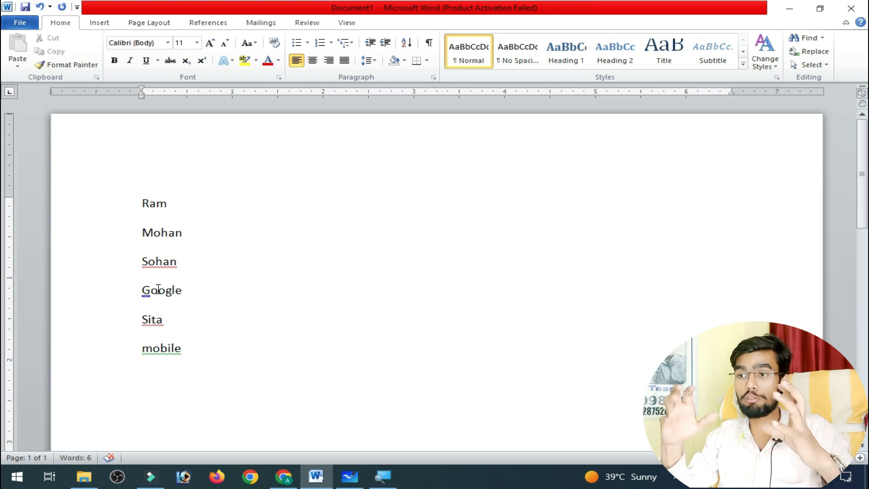
right_click(159, 263)
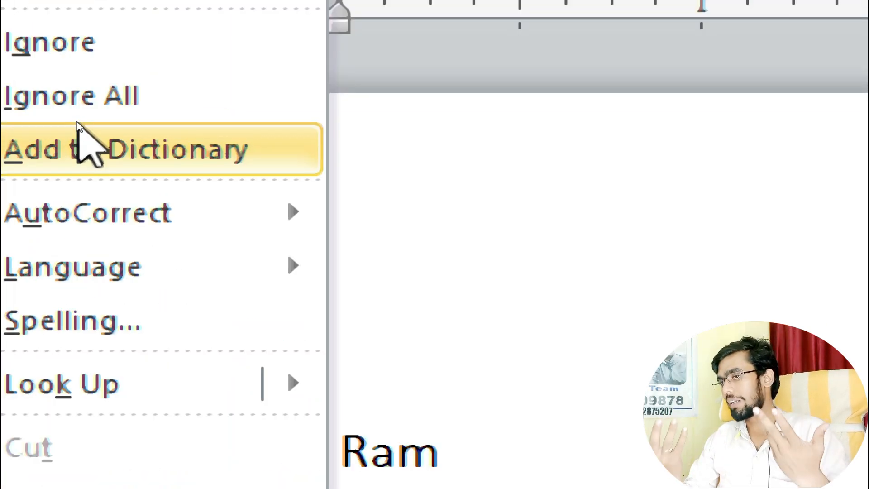
left_click(74, 112)
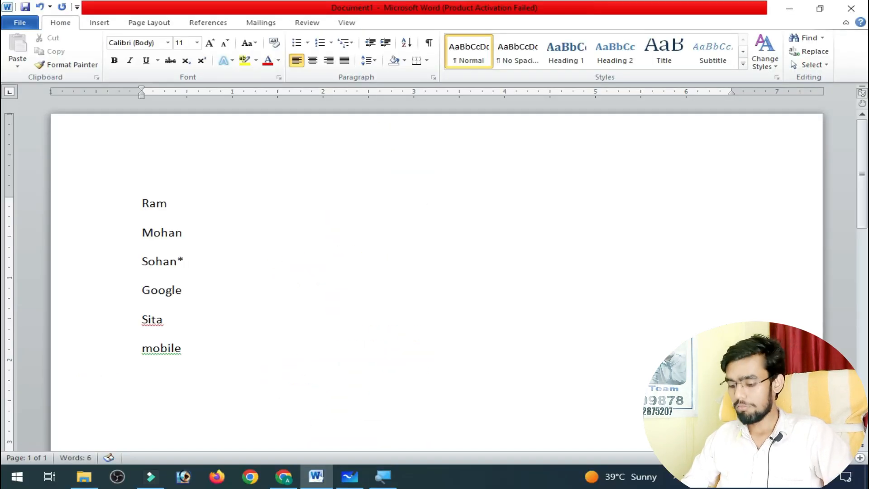
key("BackSpace")
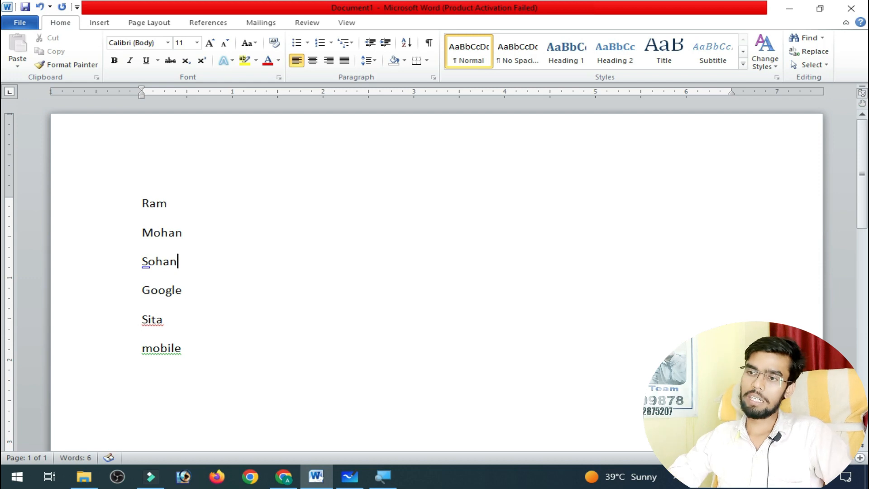
Ignore all spelling flags for the fifth line's name and accept the suggested correction "Mobile" in the last line.
right_click(154, 320)
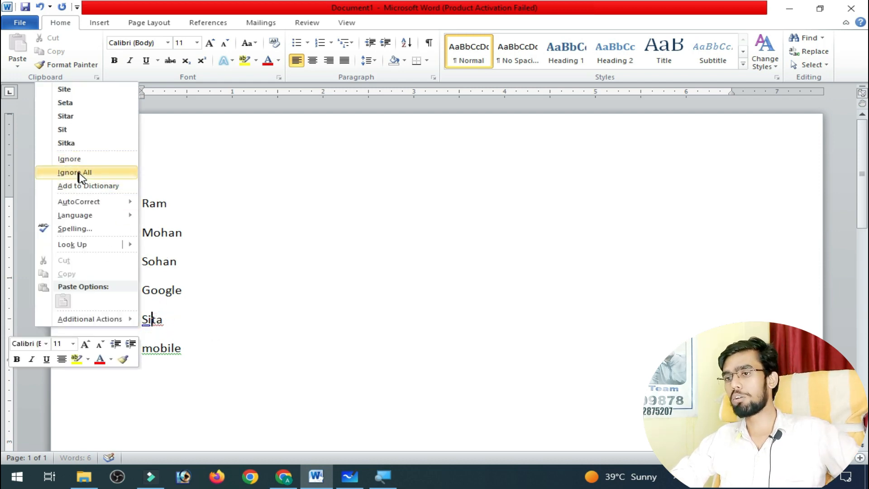
left_click(76, 172)
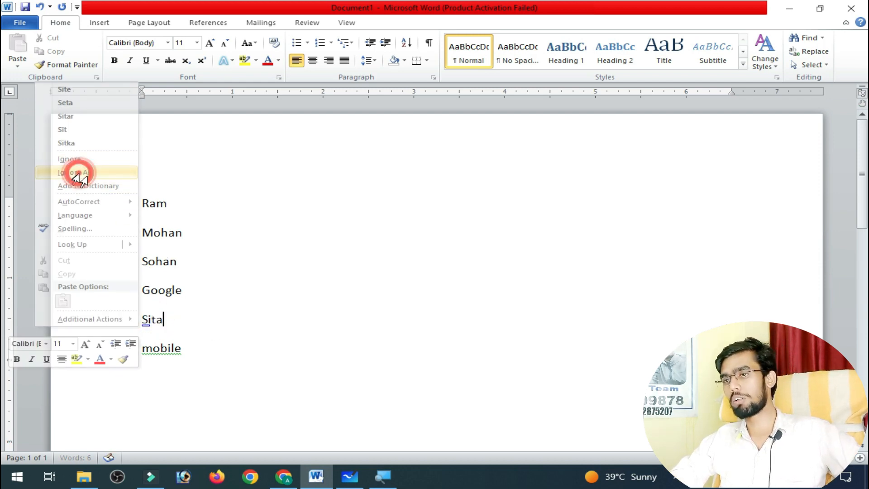
right_click(155, 346)
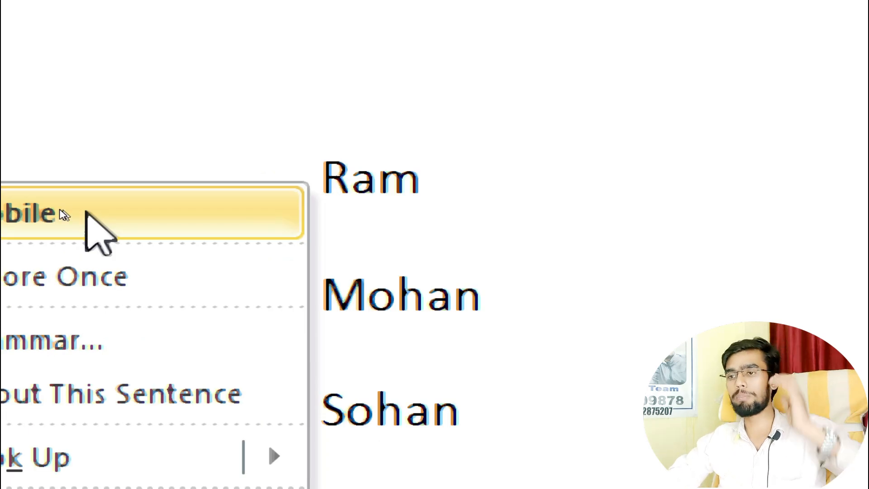
left_click(63, 215)
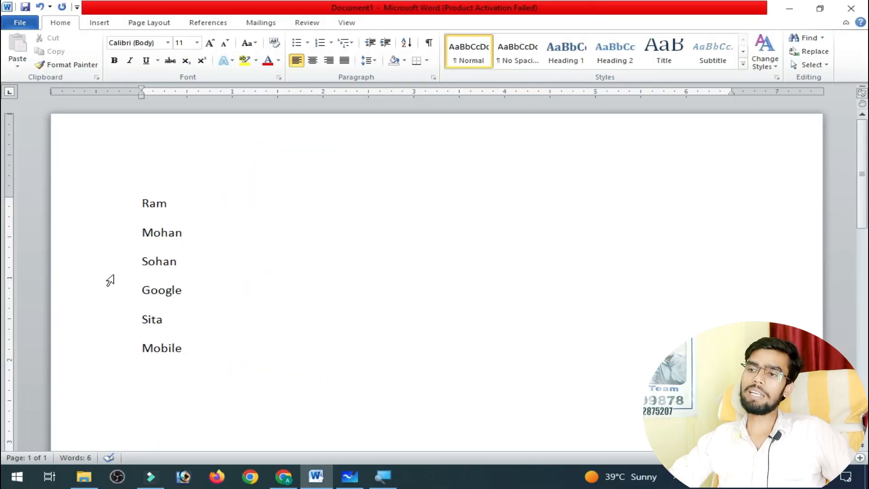
Format all six lines as a bulleted list with the four-diamond bullet.
key("ctrl+a")
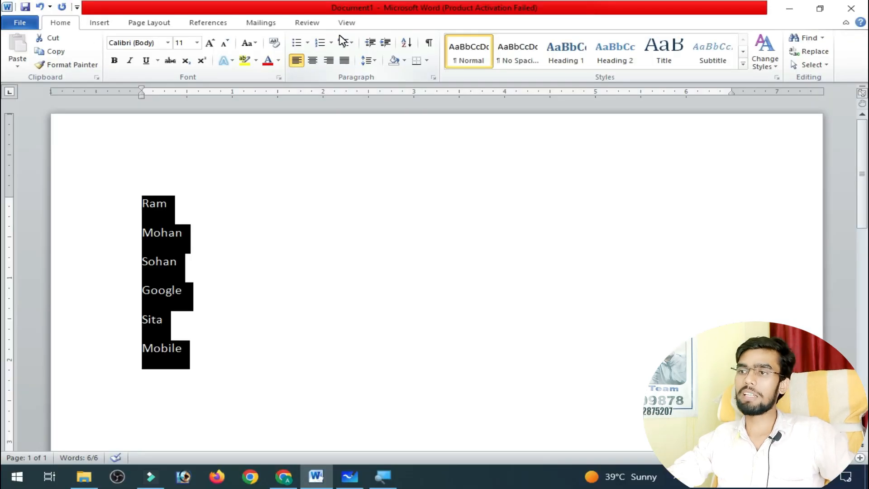
left_click(296, 42)
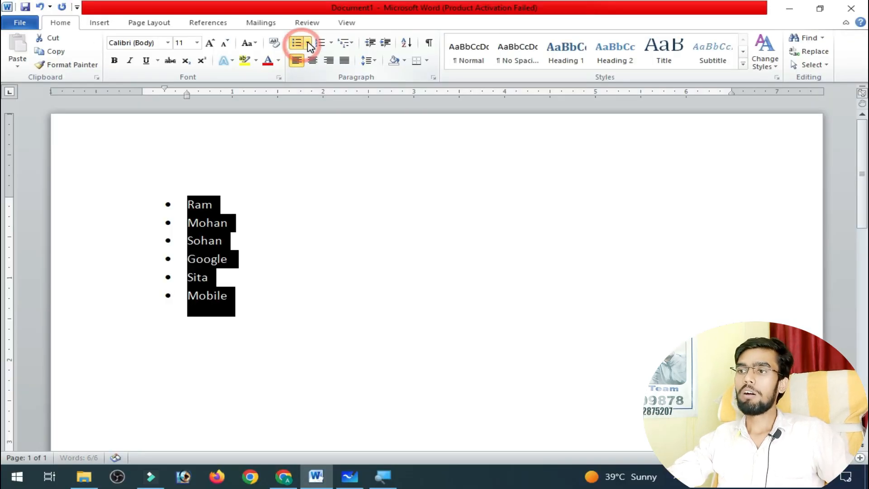
left_click(307, 43)
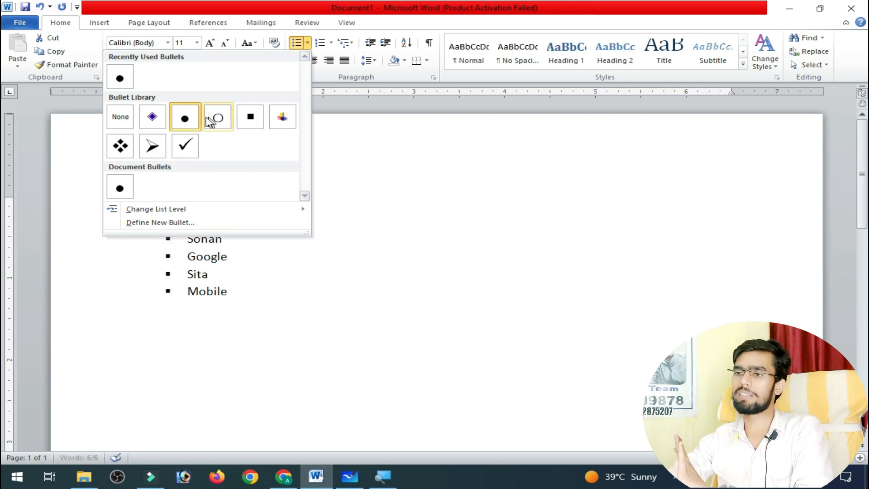
left_click(120, 145)
left_click(380, 255)
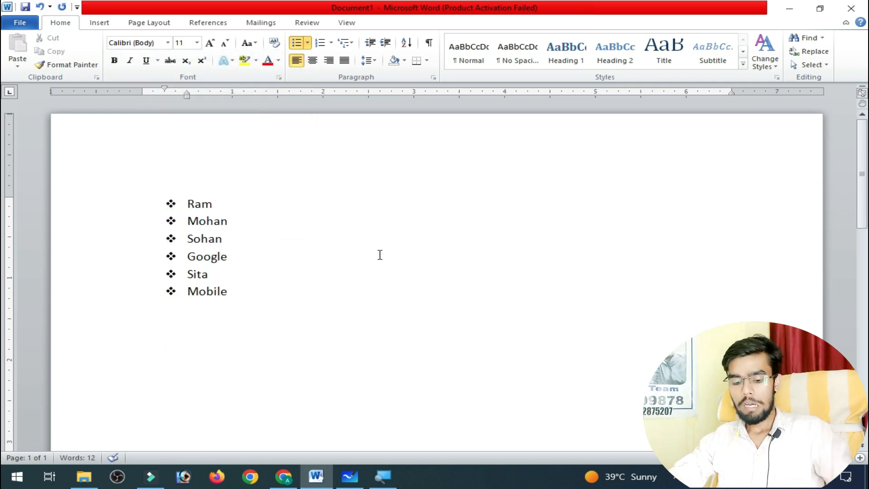
Convert the whole bulleted list to numbering in the 1. 2. 3. format.
key("ctrl+a")
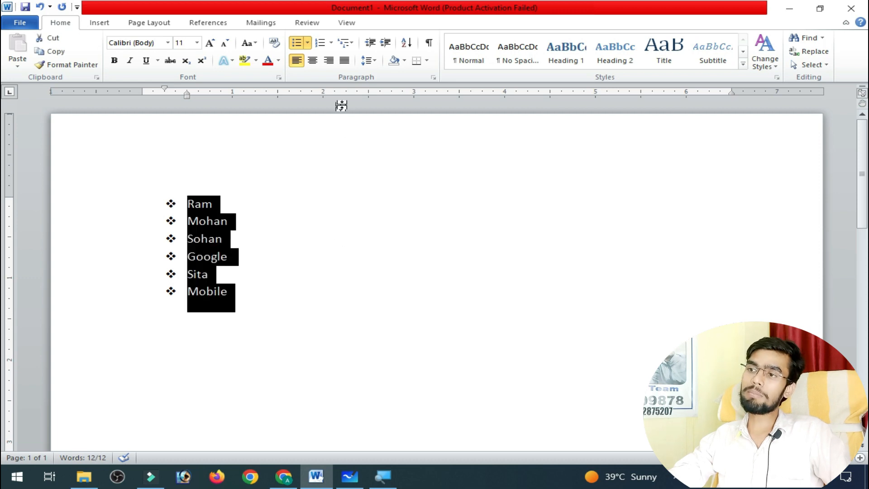
left_click(332, 43)
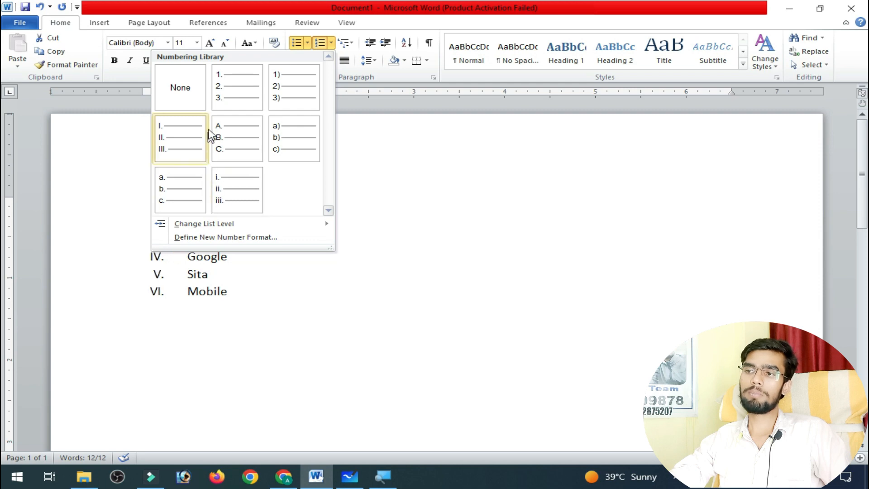
left_click(235, 97)
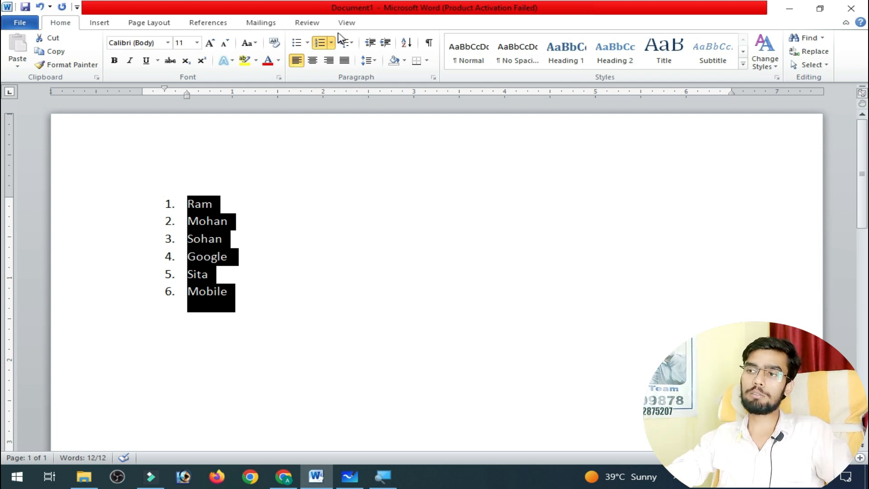
Change the list's numbering format to capital letters A. B. C.
left_click(307, 43)
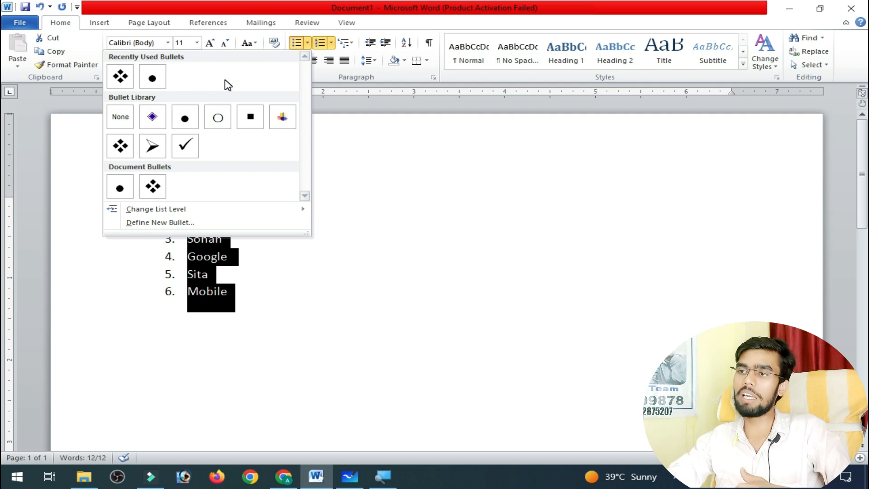
left_click(332, 42)
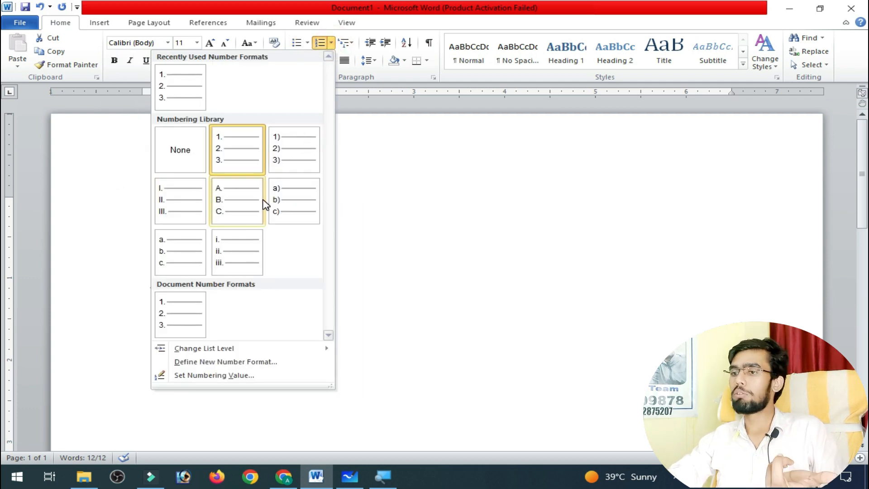
left_click(249, 204)
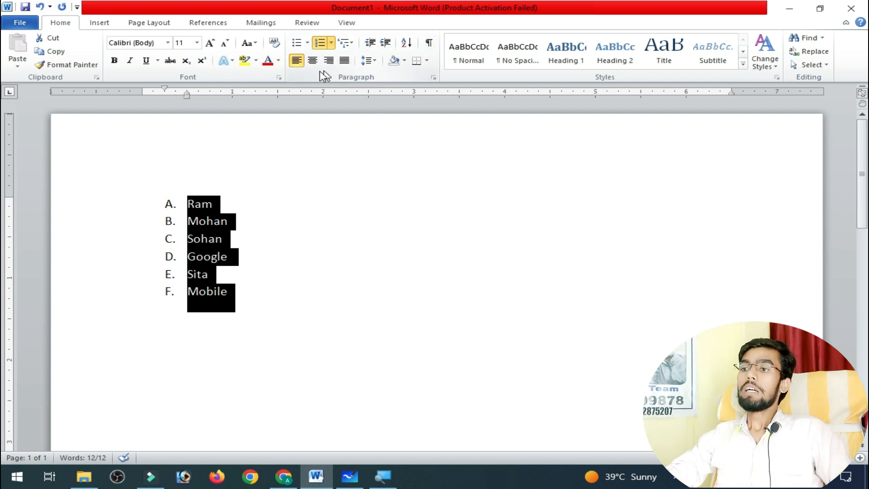
Start defining a new picture bullet for the selected list and browse the available picture bullets.
left_click(307, 43)
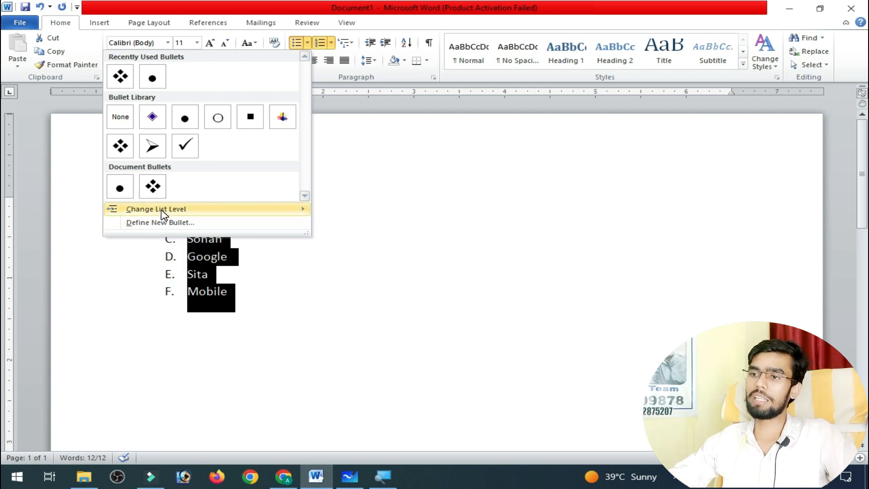
mouse_move(164, 214)
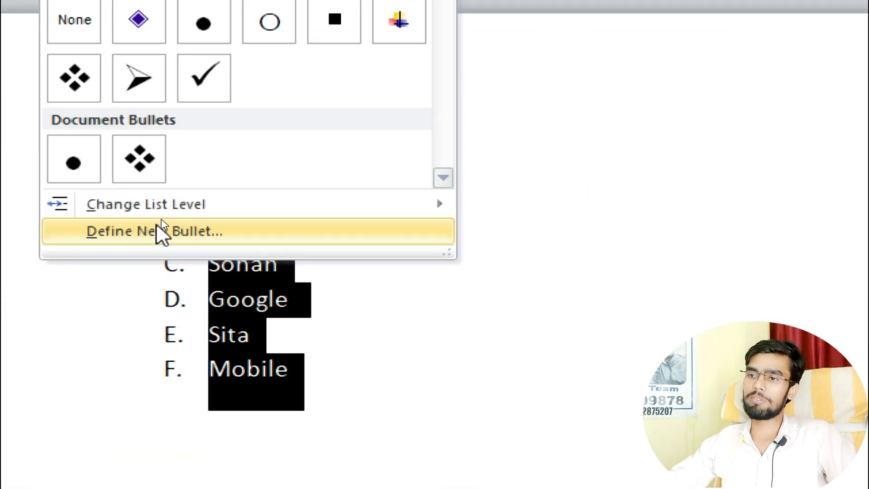
left_click(162, 221)
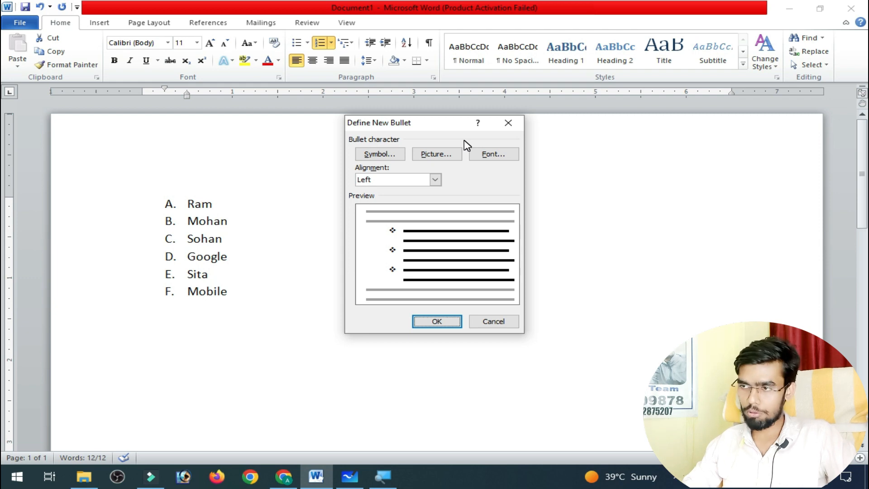
left_click(437, 155)
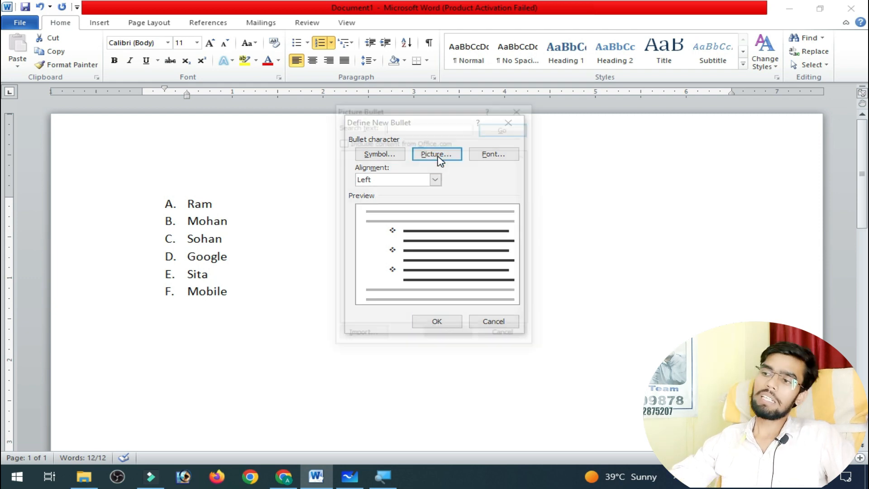
scroll(416, 229, "down", 5)
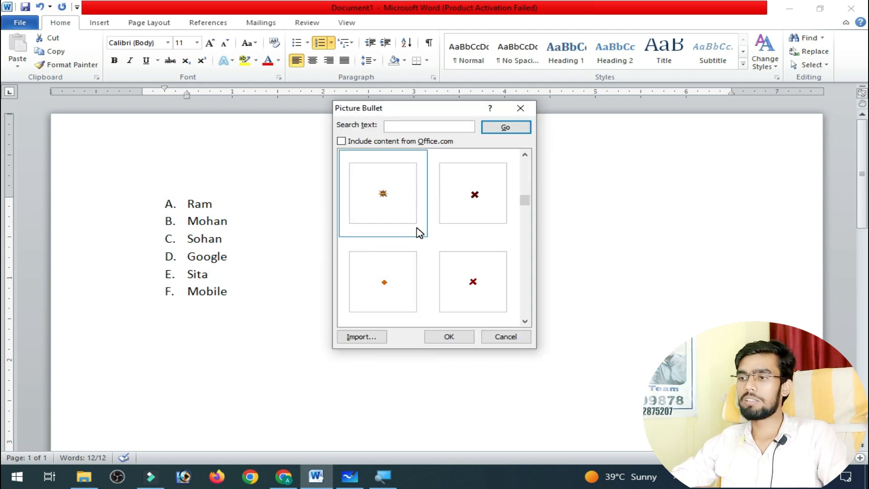
scroll(419, 233, "down", 4)
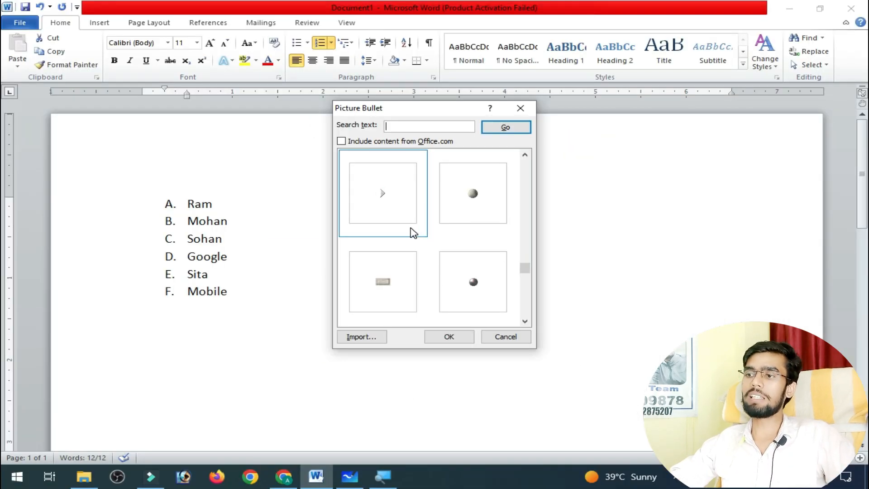
scroll(413, 232, "down", 5)
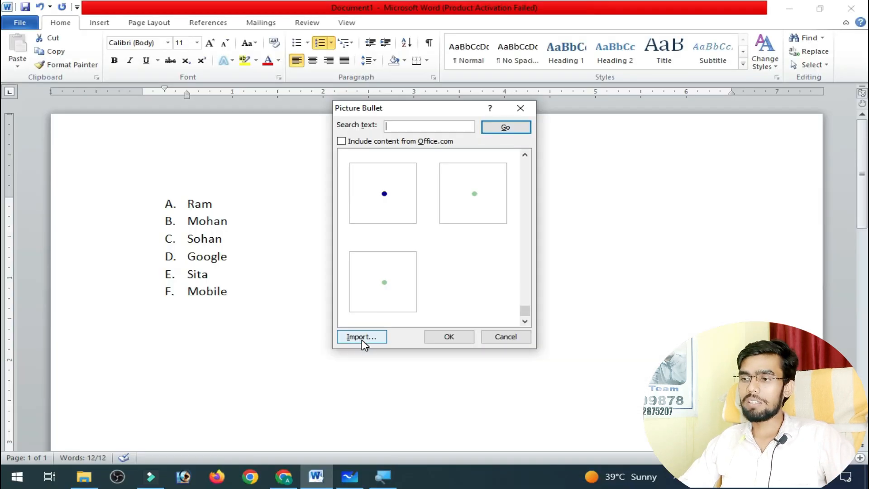
Import the picture "7-9 AM" from the Desktop folder and apply it as the bullet for the whole list.
left_click(361, 337)
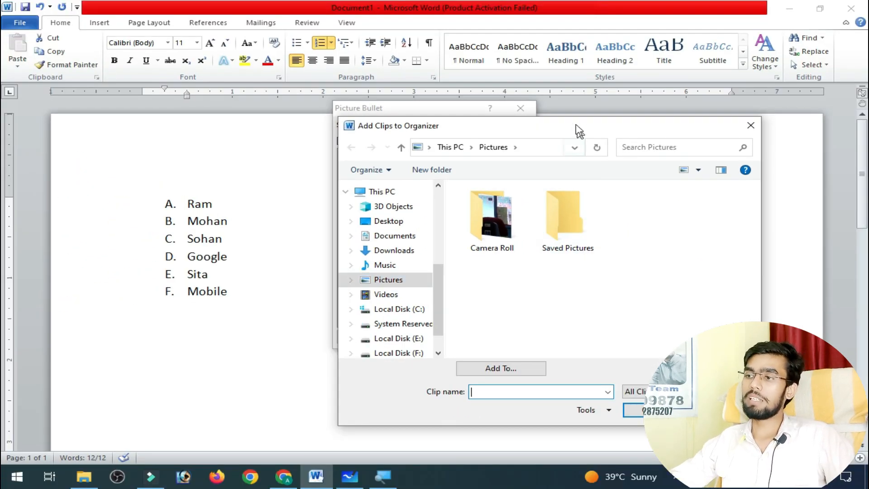
left_click_drag(576, 125, 272, 11)
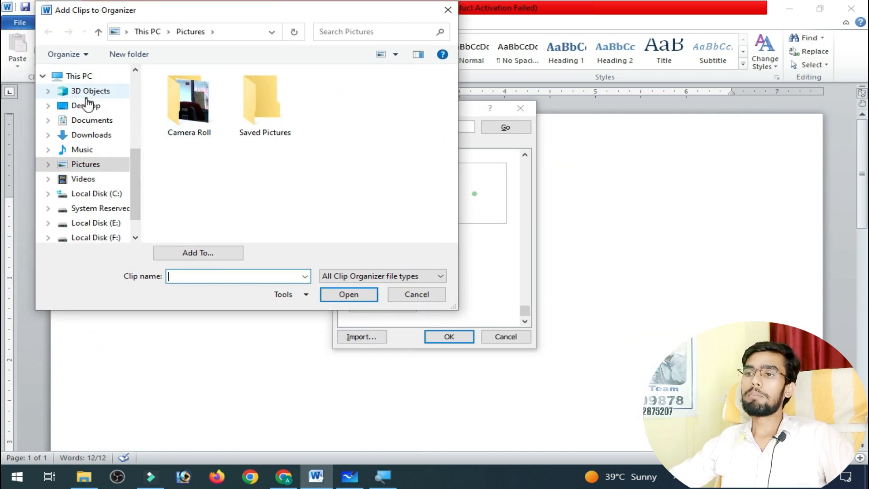
left_click(91, 107)
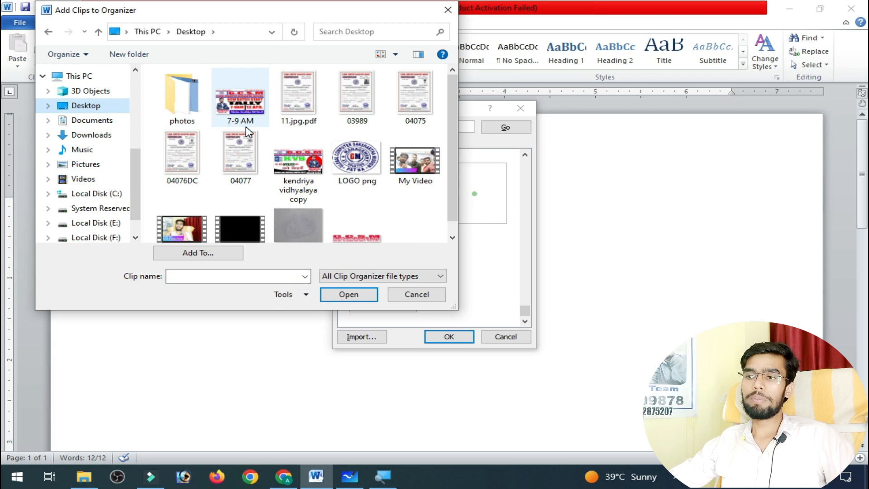
left_click(245, 110)
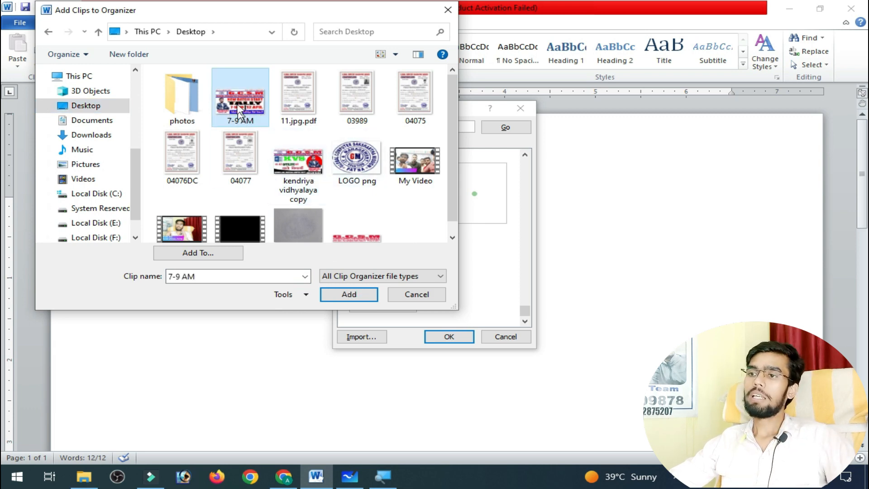
left_click(346, 296)
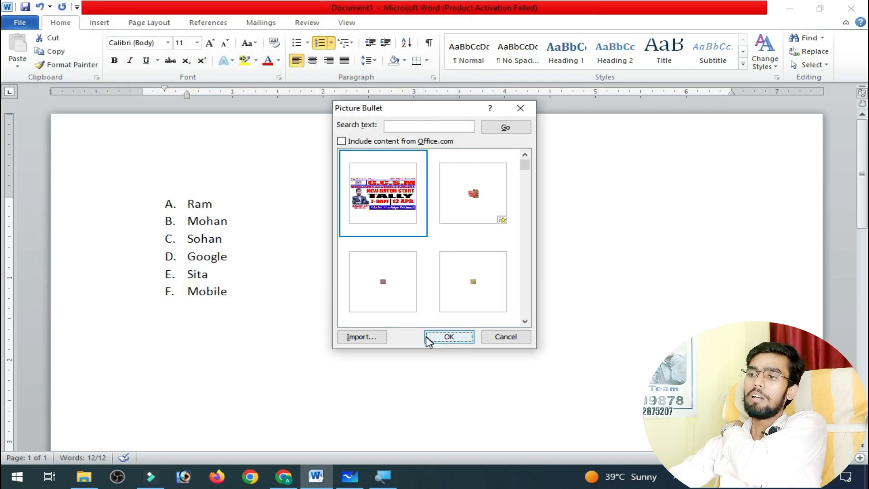
left_click(441, 339)
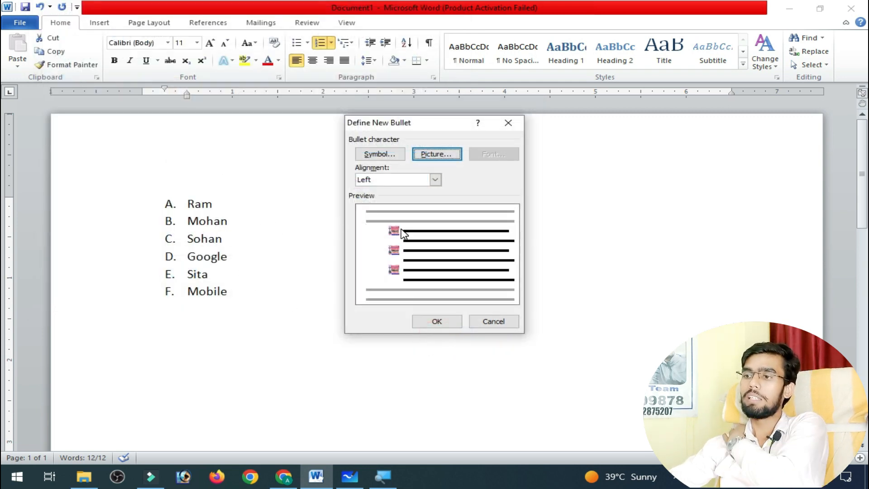
left_click(439, 321)
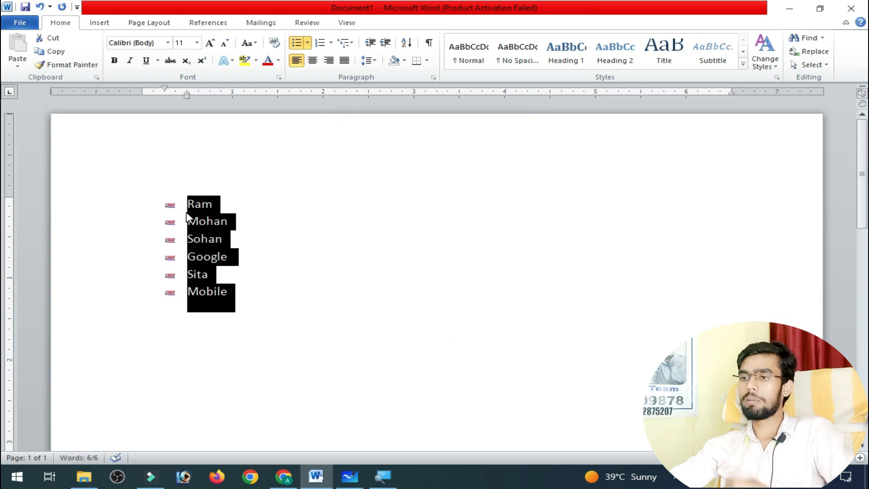
Define a new symbol bullet for the list using the ℜ character, code 194, from the Symbol font.
left_click(186, 202)
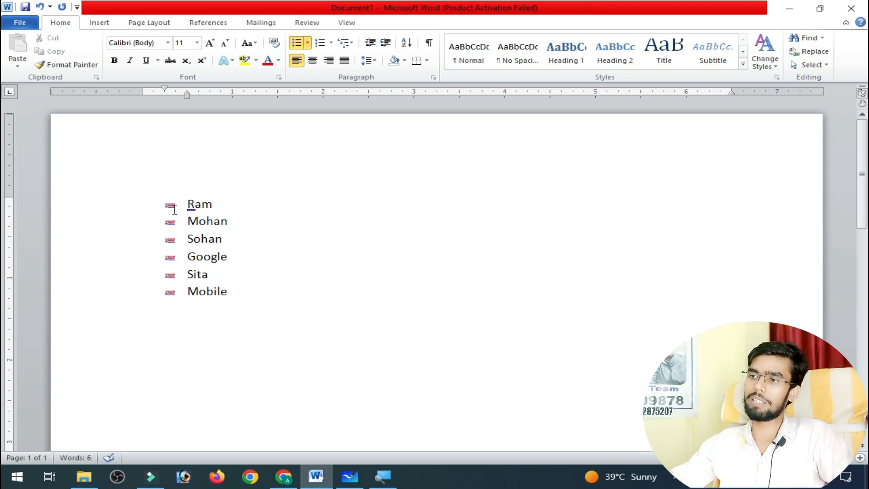
left_click(308, 43)
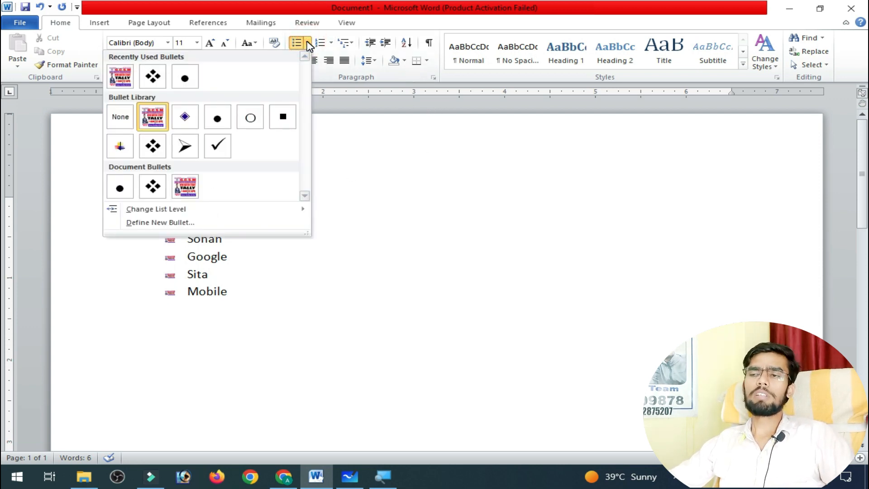
left_click(179, 223)
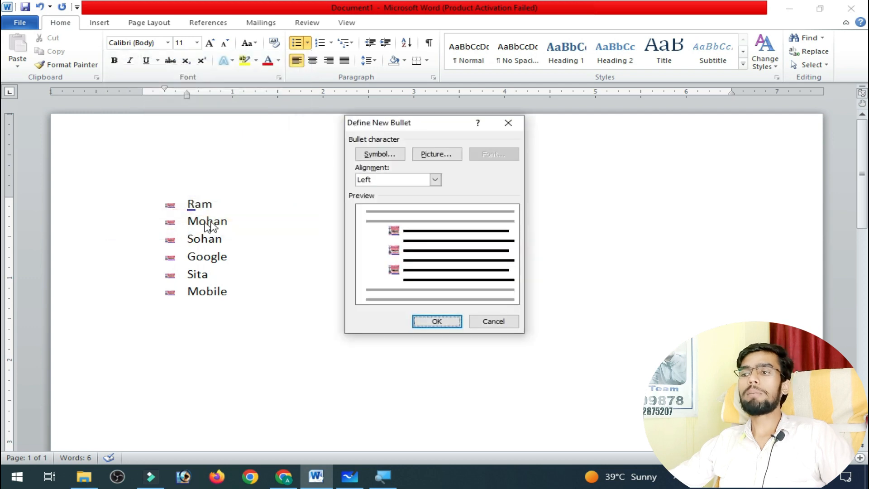
left_click(375, 154)
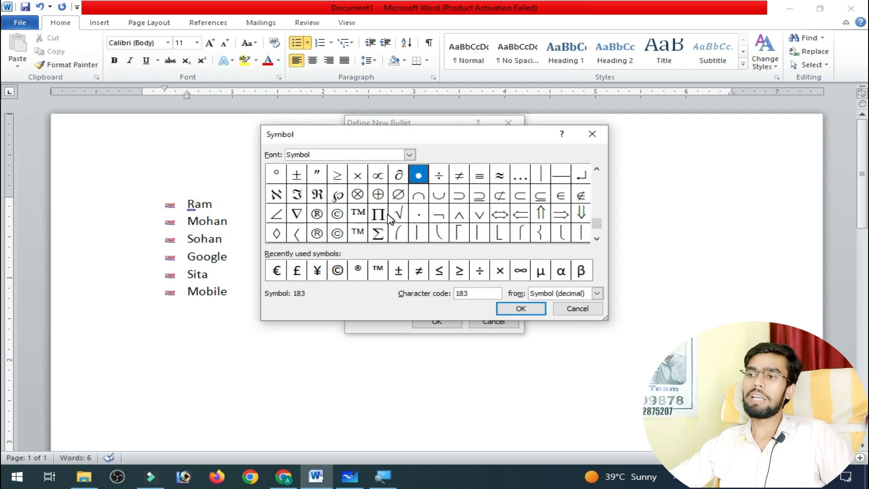
left_click(275, 194)
left_click(295, 194)
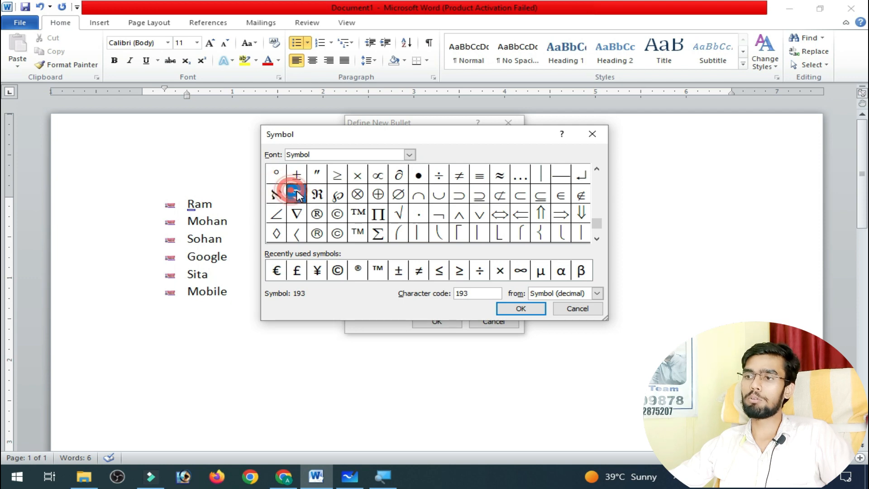
left_click(316, 194)
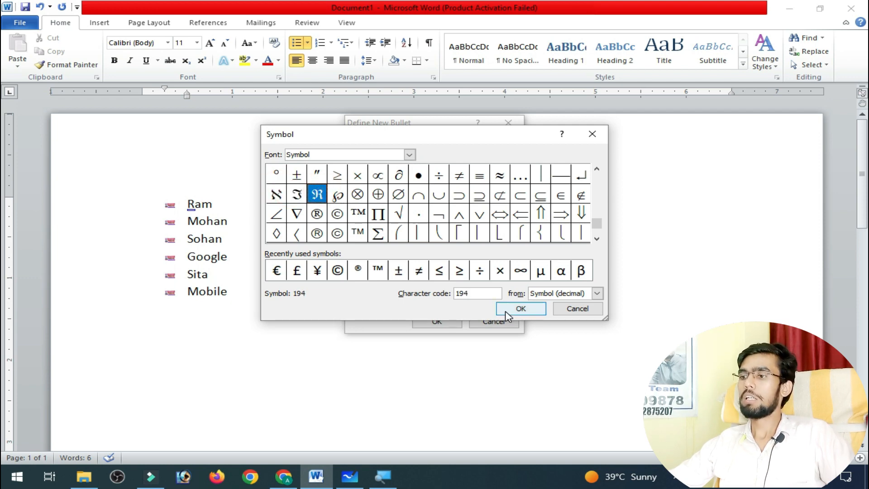
left_click(507, 314)
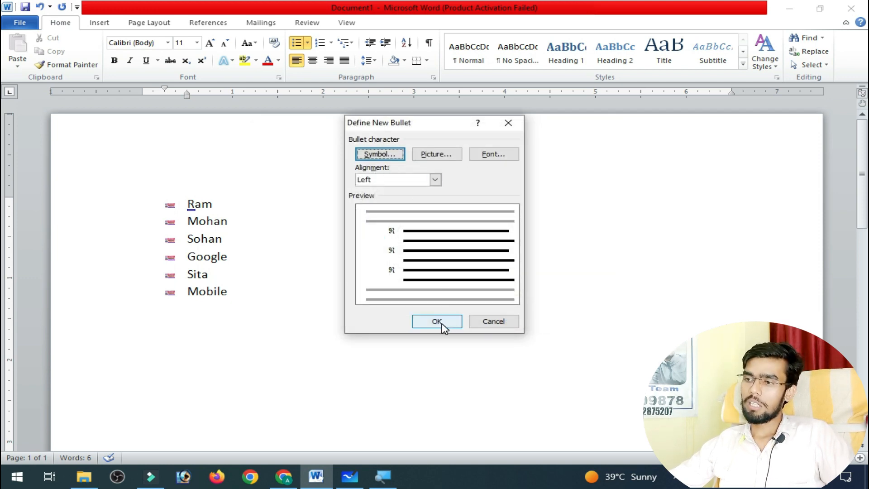
left_click(437, 322)
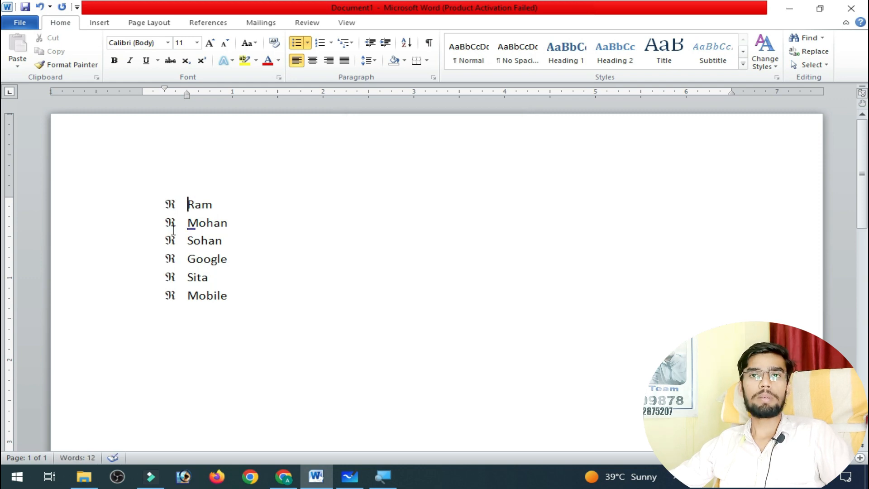
Convert the whole bulleted list to numbering in the 1) 2) 3) format.
key("ctrl+a")
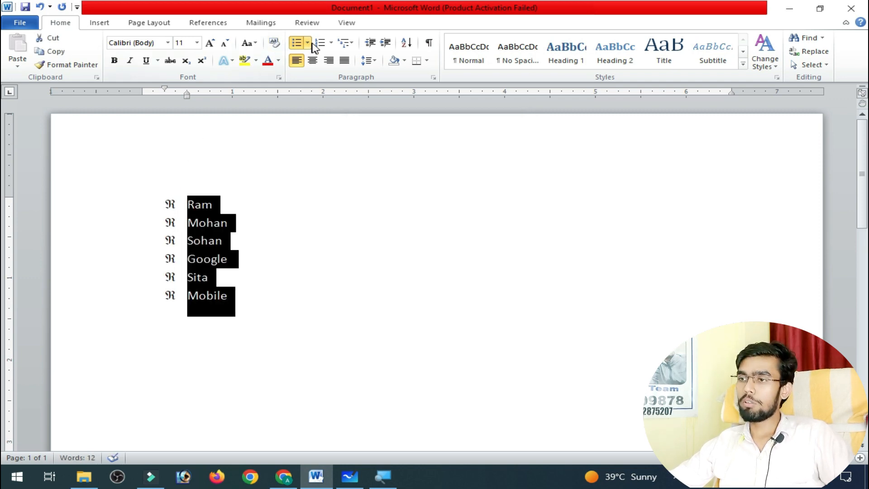
left_click(331, 43)
left_click(292, 166)
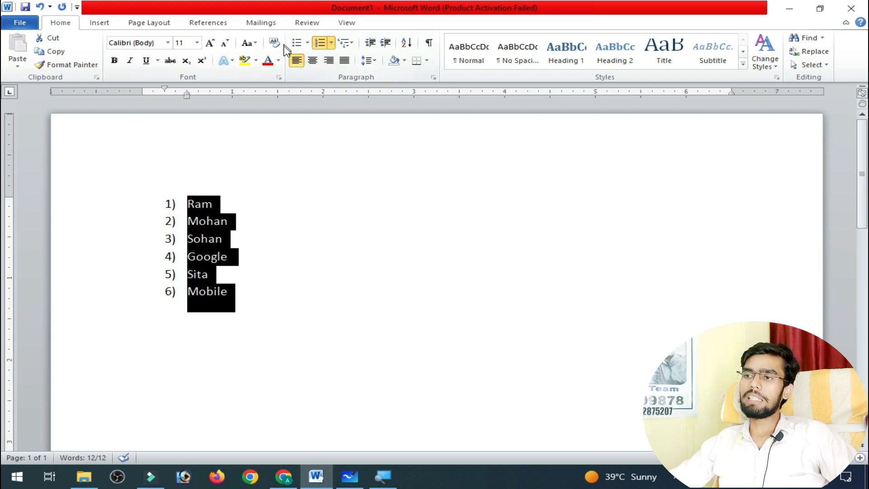
Examine the available multilevel list styles, including the 1) a) i) format, without applying one.
left_click(349, 42)
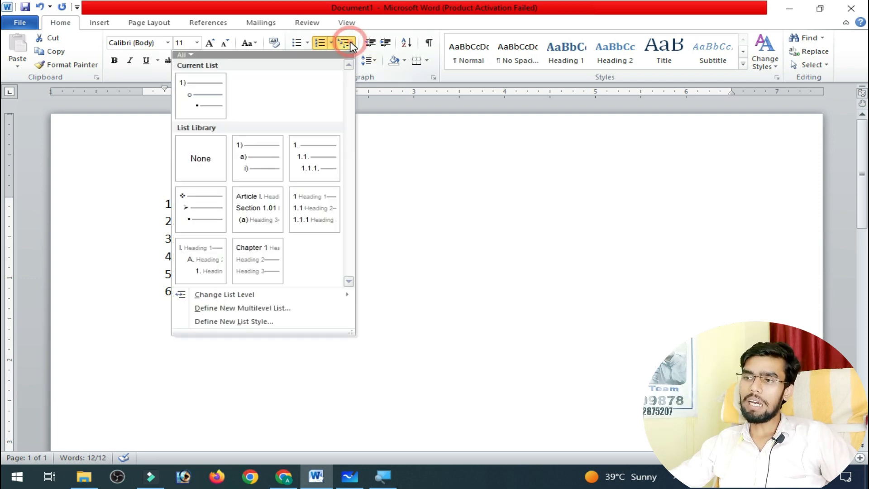
mouse_move(212, 110)
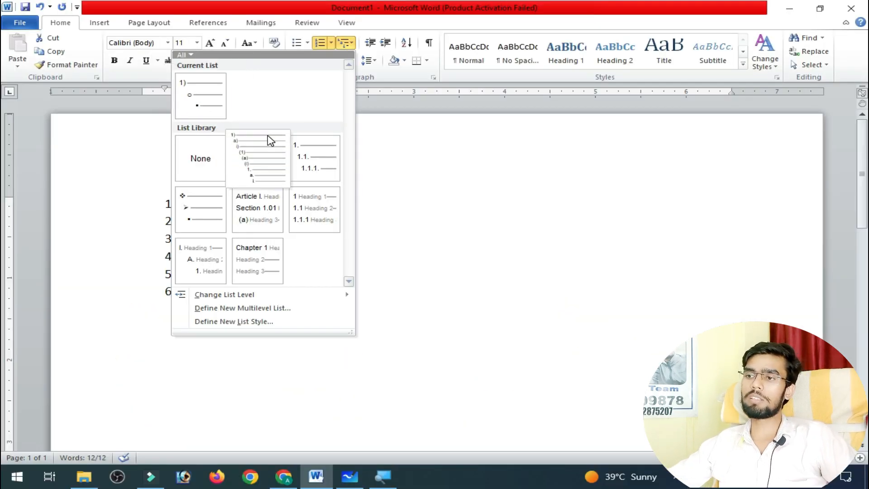
mouse_move(263, 160)
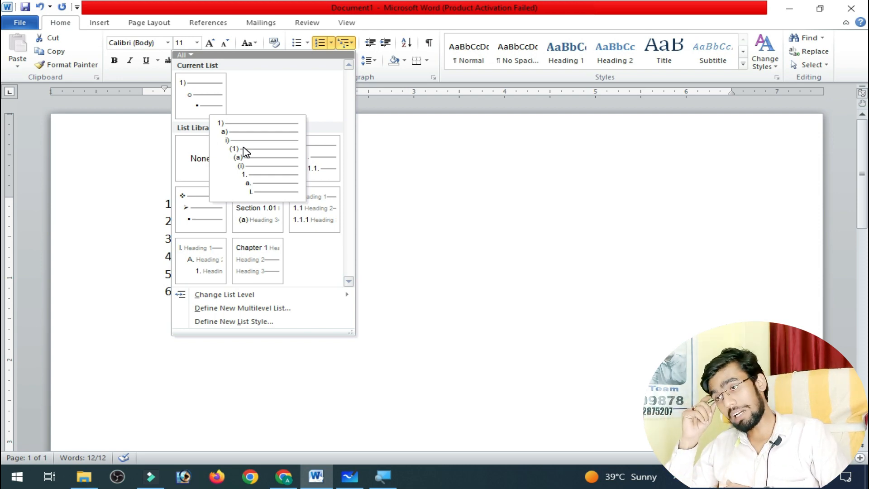
left_click(407, 167)
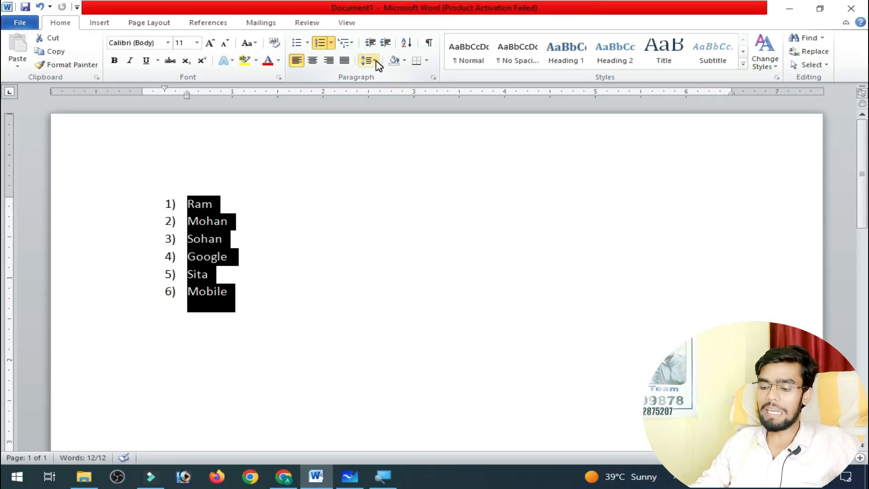
Delete the whole list and enter two lowercase first names on separate lines.
key("Delete")
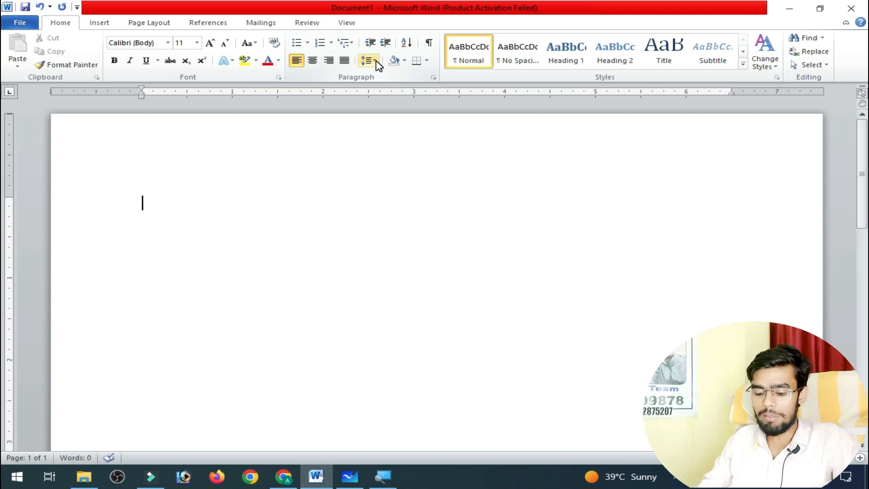
type("ram")
key("Return")
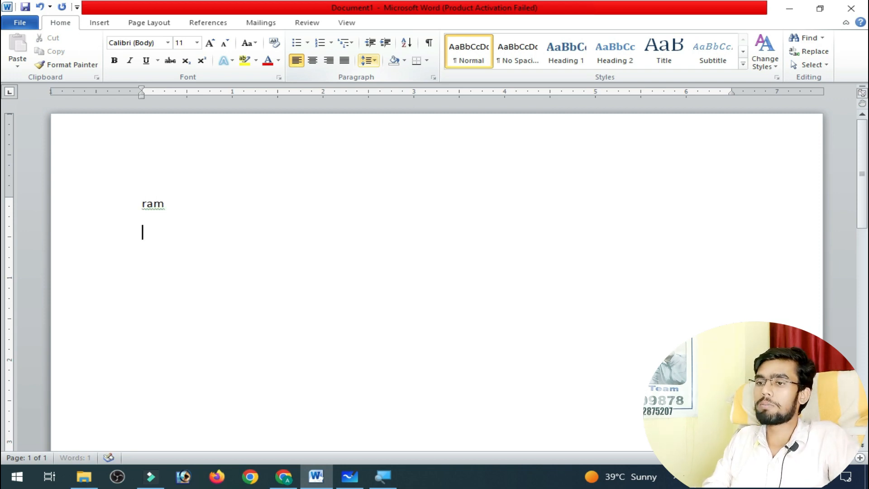
type("sita")
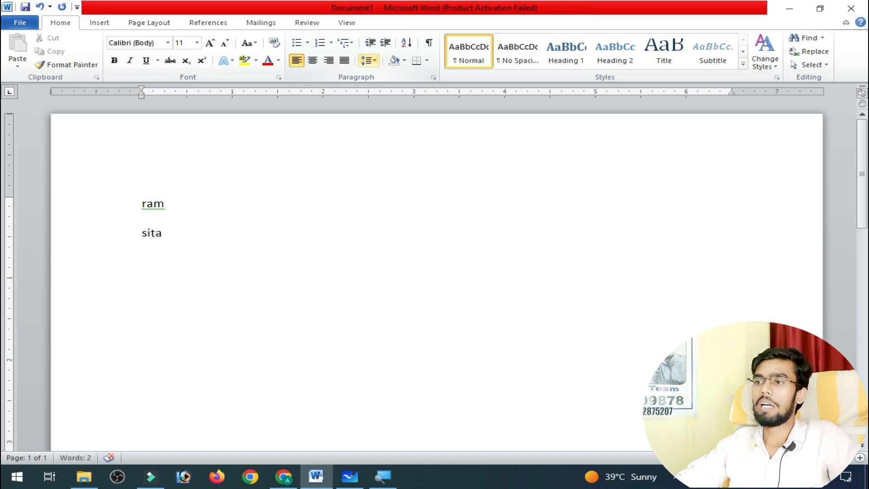
Examine the line spacing values available for the two lines of text, without applying one.
key("ctrl+a")
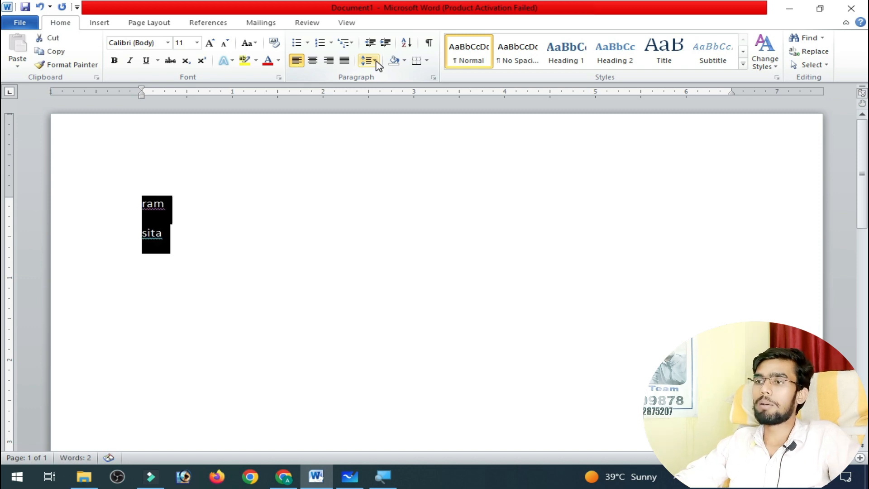
left_click(156, 246)
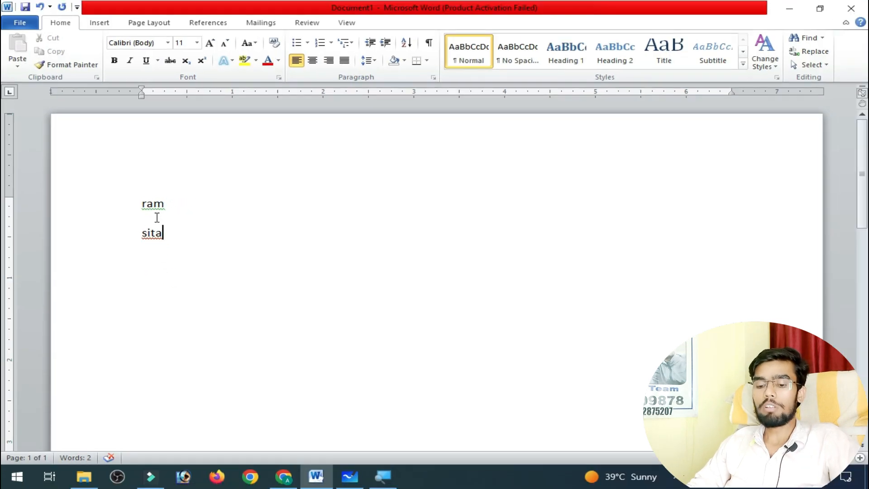
key("ctrl+a")
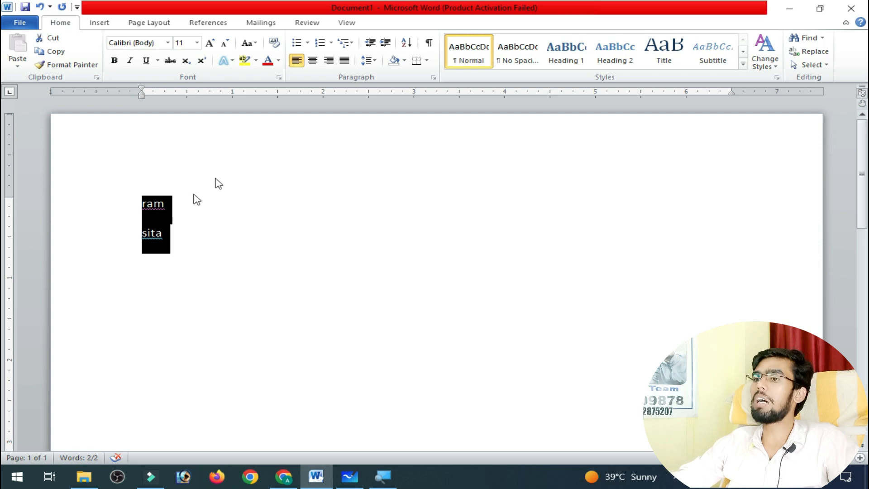
left_click(373, 61)
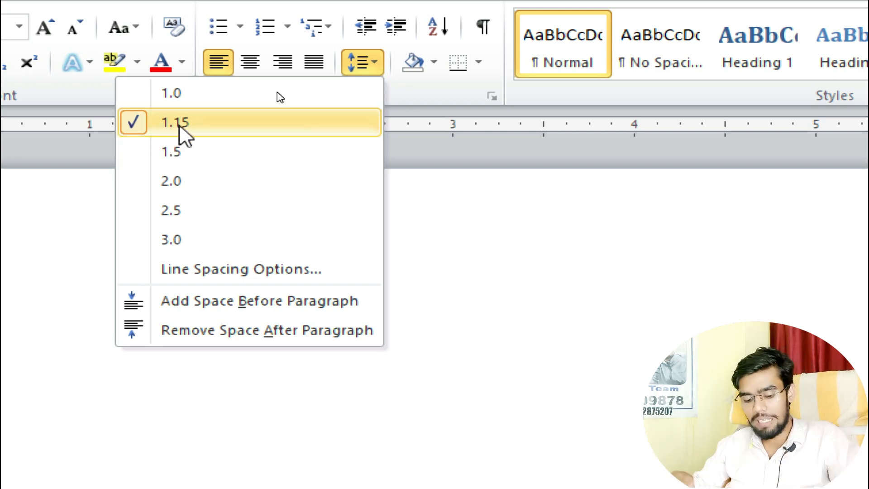
key("Escape")
Reset the screen magnification to 100% and minimize the Magnifier.
key("alt+Tab")
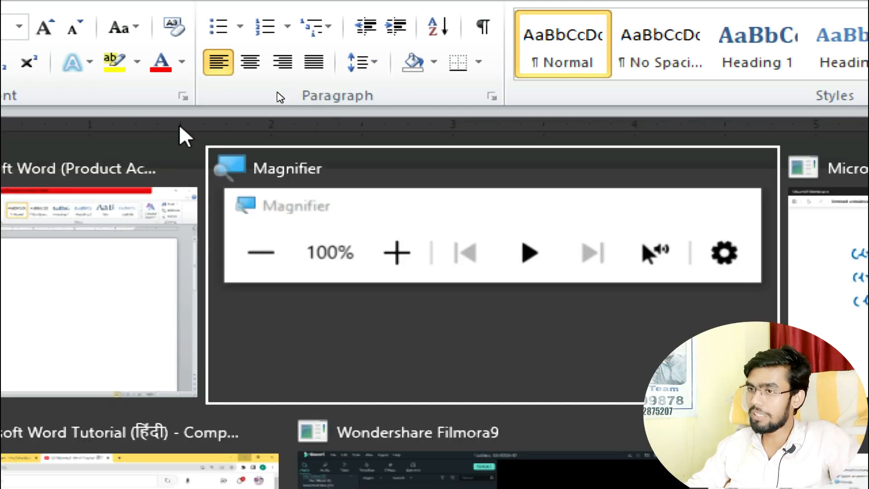
key("super+minus")
key("alt+Tab")
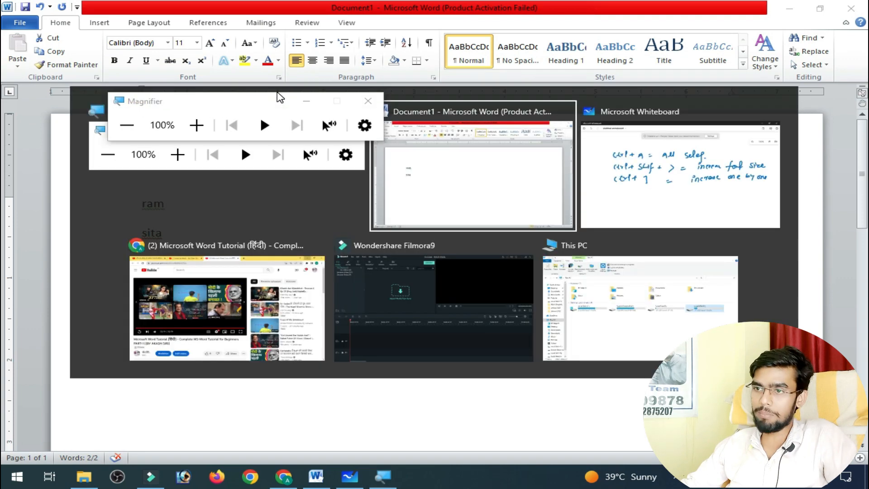
left_click(303, 102)
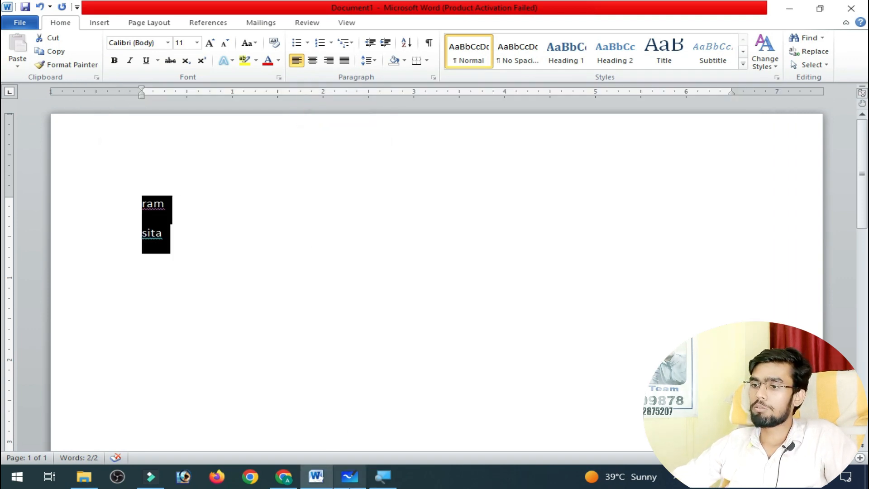
Switch to Microsoft Whiteboard, refresh the board, and return to the Word document.
left_click(349, 476)
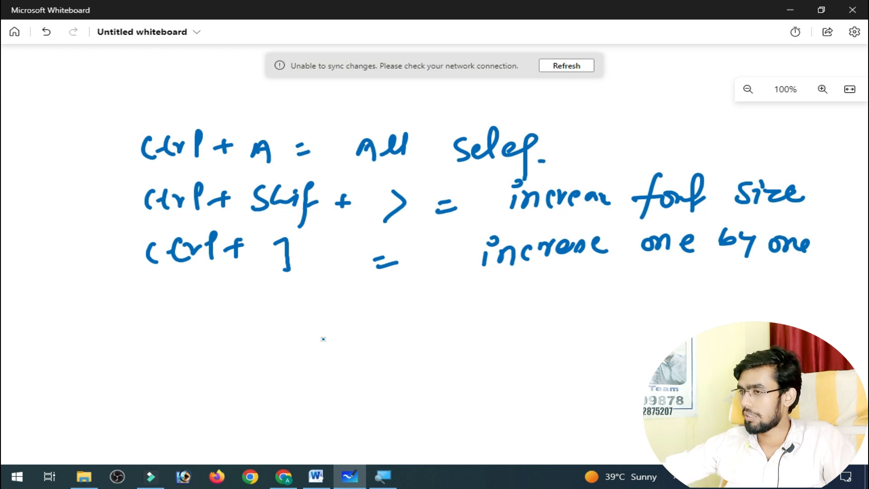
left_click_drag(257, 394, 251, 143)
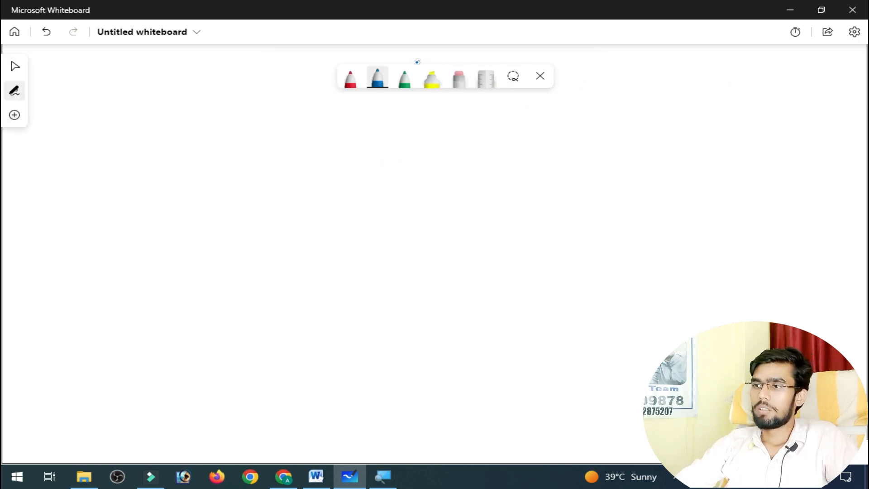
left_click_drag(401, 82, 571, 77)
left_click(572, 72)
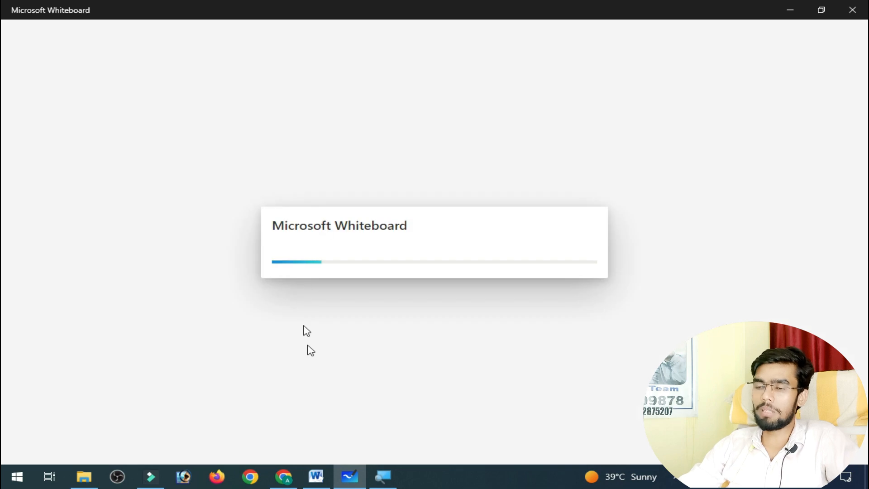
key("alt+Tab")
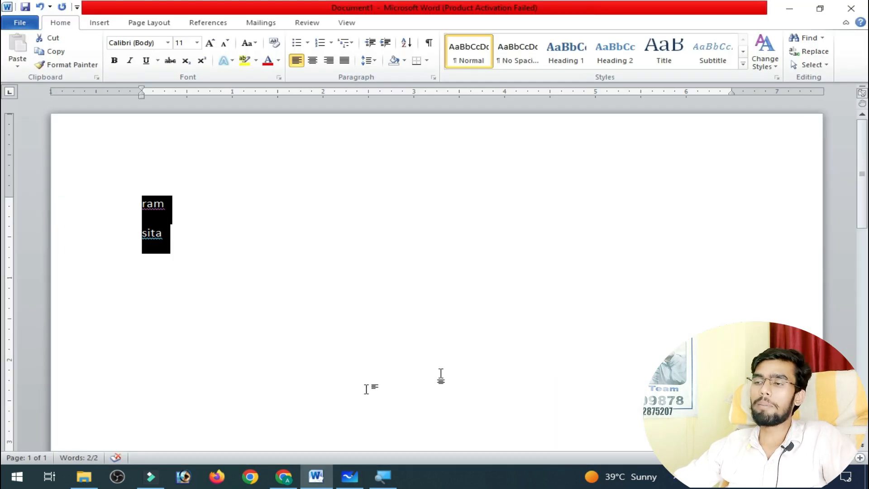
Set the line spacing of both names to 1.0 and remove the space after the paragraphs.
left_click(372, 66)
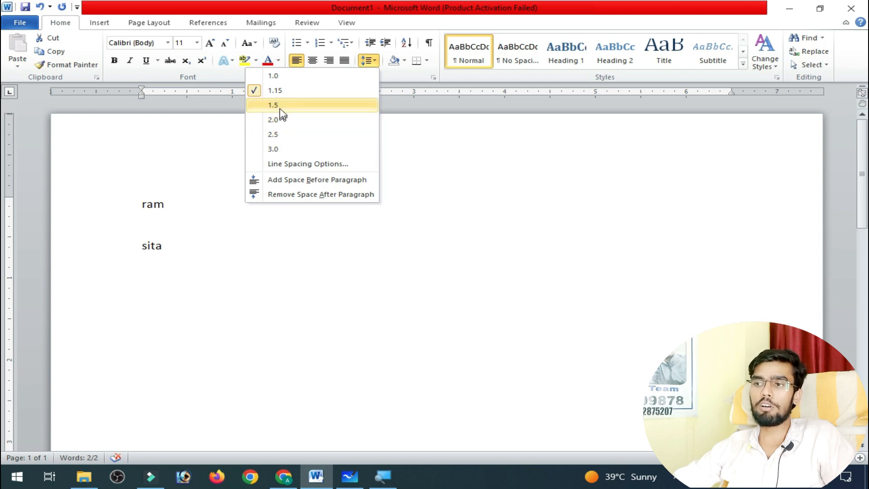
left_click(280, 81)
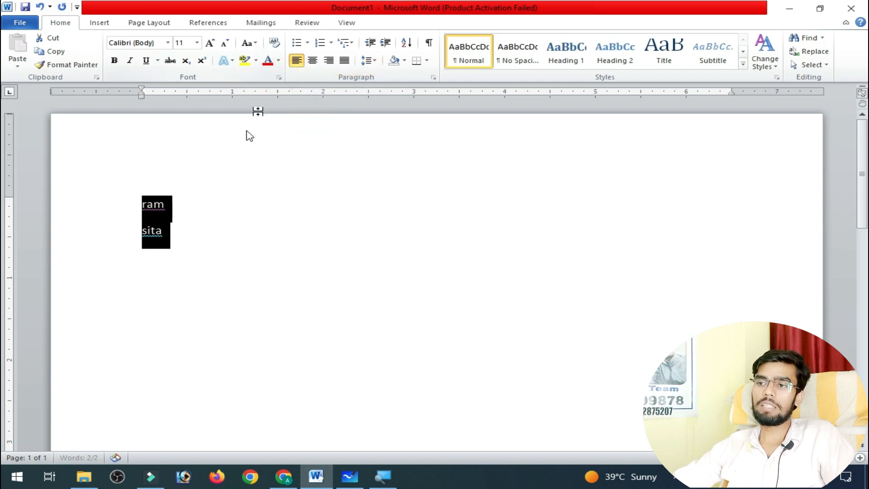
left_click(152, 230)
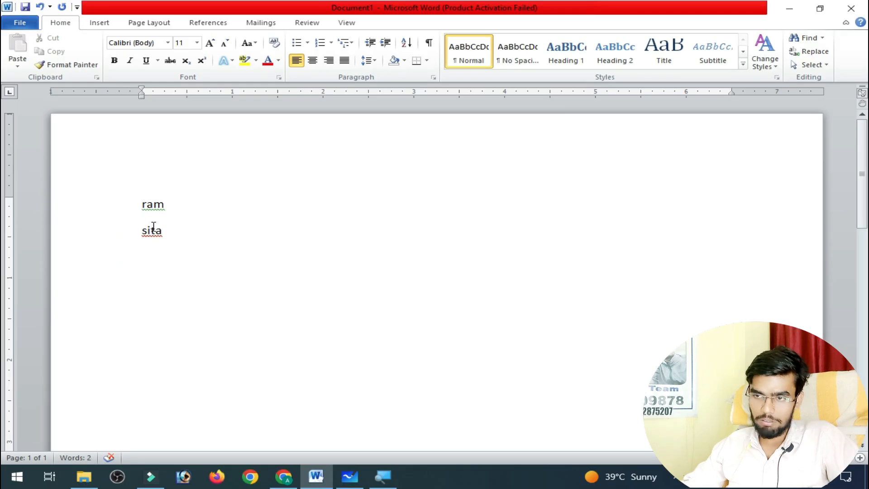
key("ctrl+a")
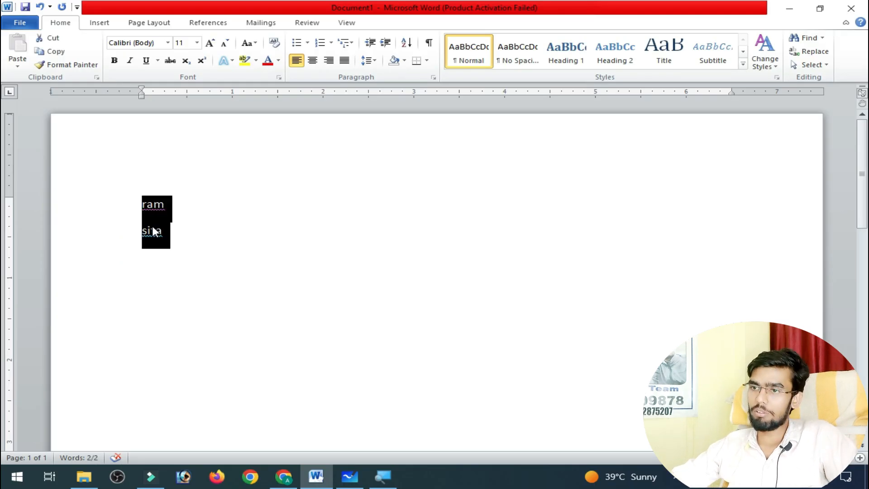
left_click(368, 60)
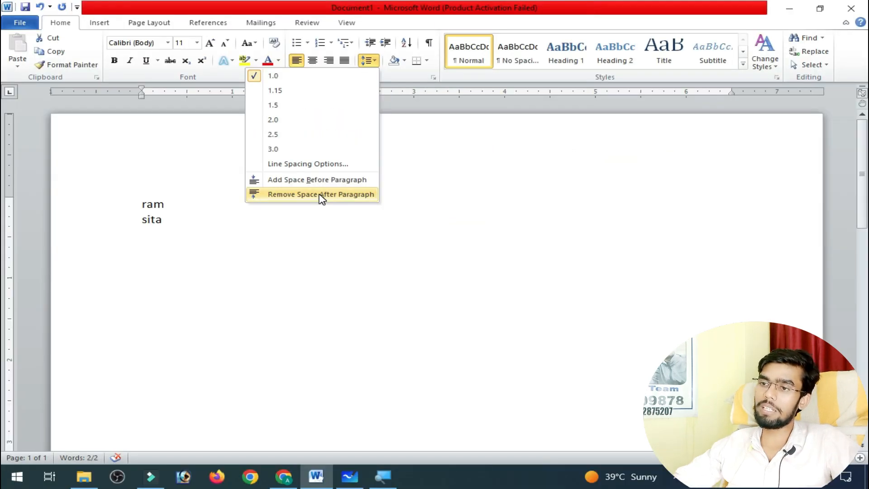
left_click(321, 194)
left_click(170, 236)
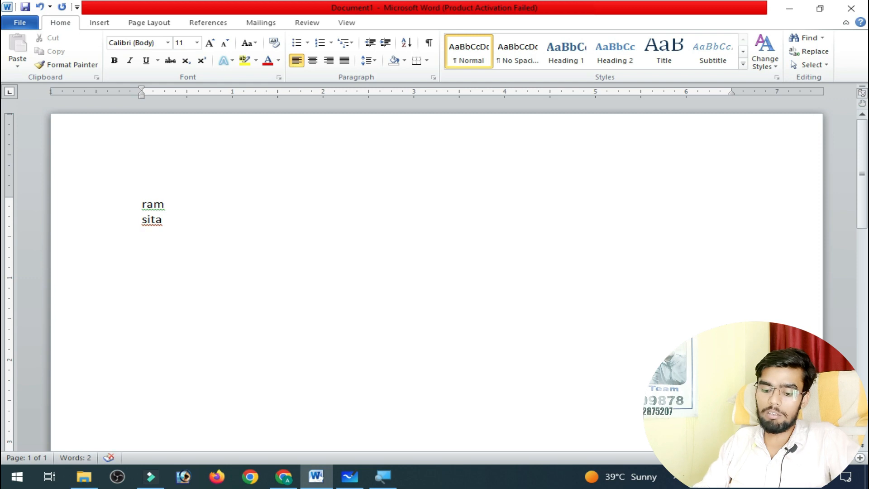
Add seven lines of filler text beneath the two names, from fsldjfk] to Skdf];ks.
type("f")
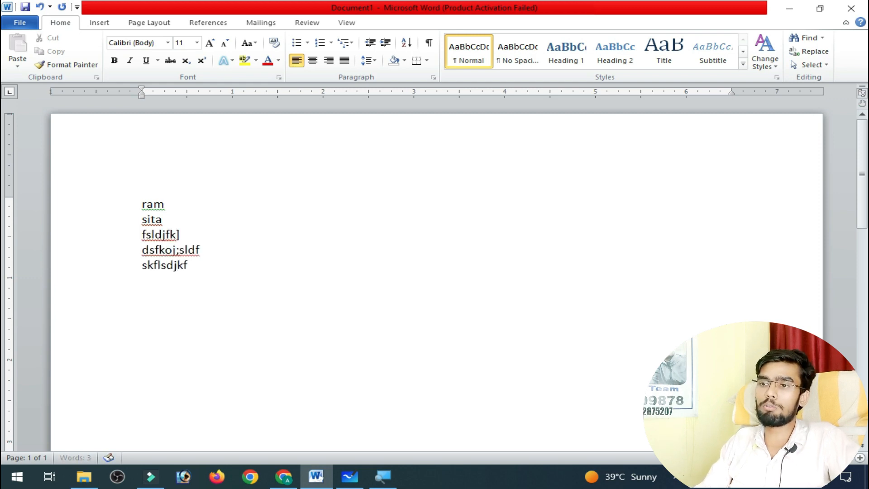
type(" skflsdjkf sfdksf sdkfl[sdkf] 'sdkf;dksf skdf];ks")
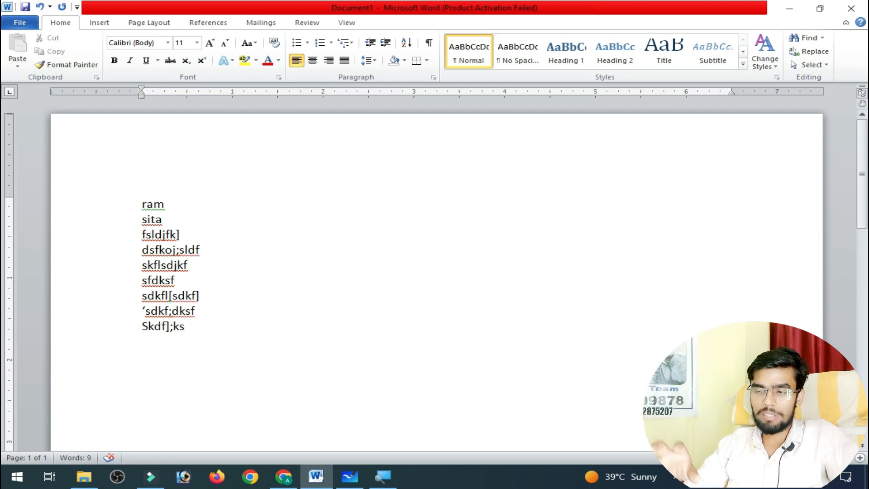
Replace the whole text with three filler lines, Pijdhfjdfs, Fjspkdf and sdjfksdjf, and select them all.
key("ctrl+a")
type("pijdhfjdfs")
key("Return")
type("fjspkdf")
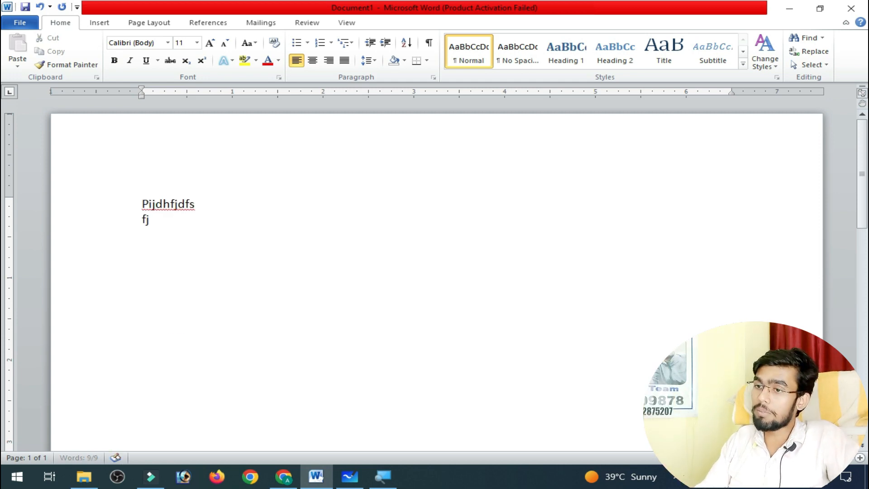
key("Return")
type("sdjfksdjf")
key("ctrl+a")
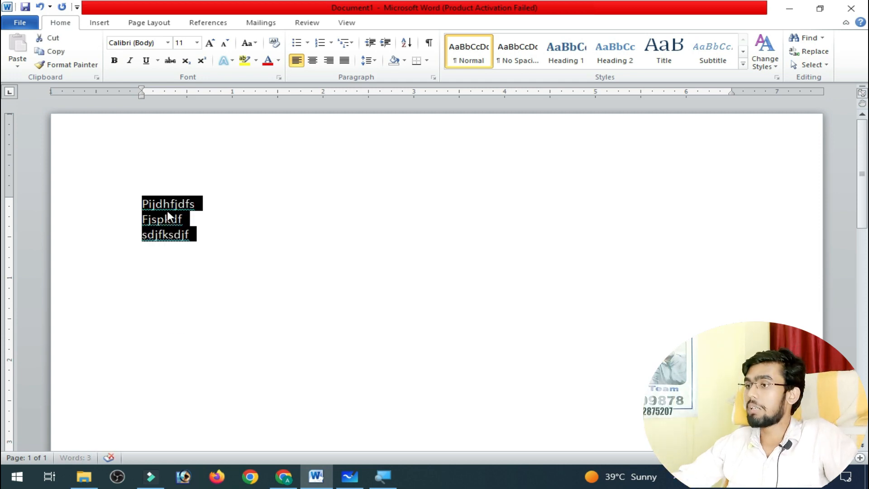
Close the document without saving its changes and restart Word with a new blank document.
left_click(851, 8)
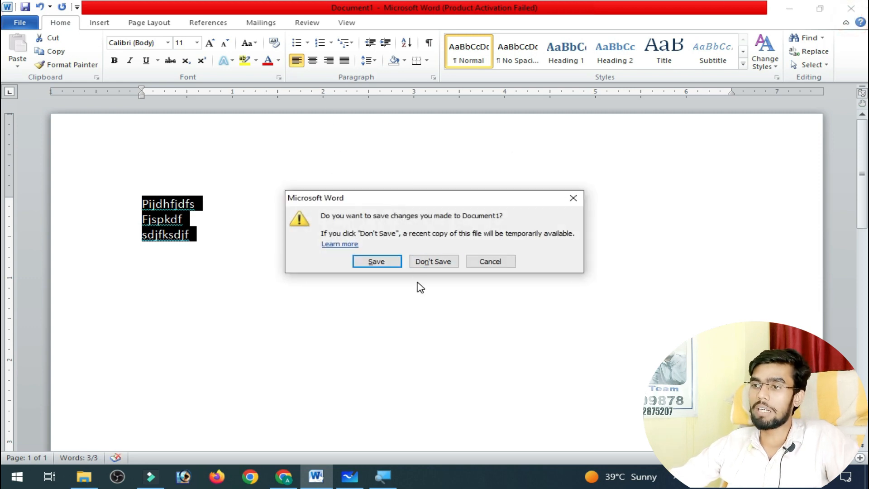
left_click(453, 264)
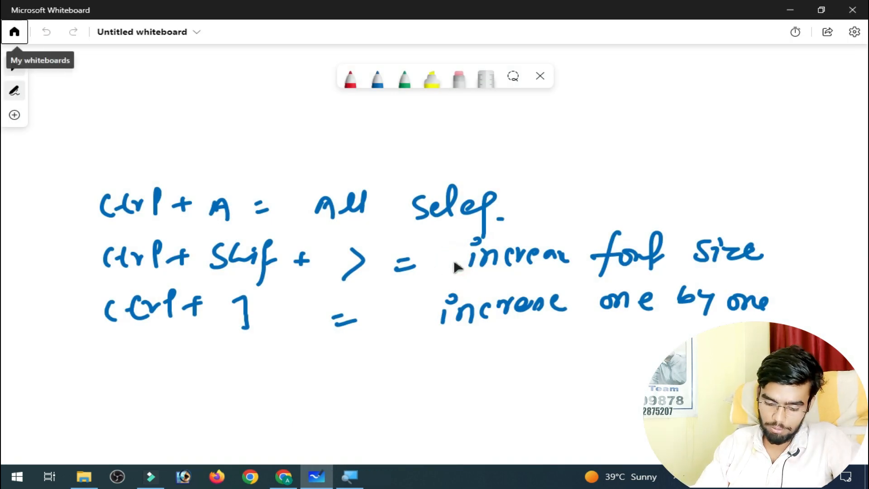
key("super+r")
key("Return")
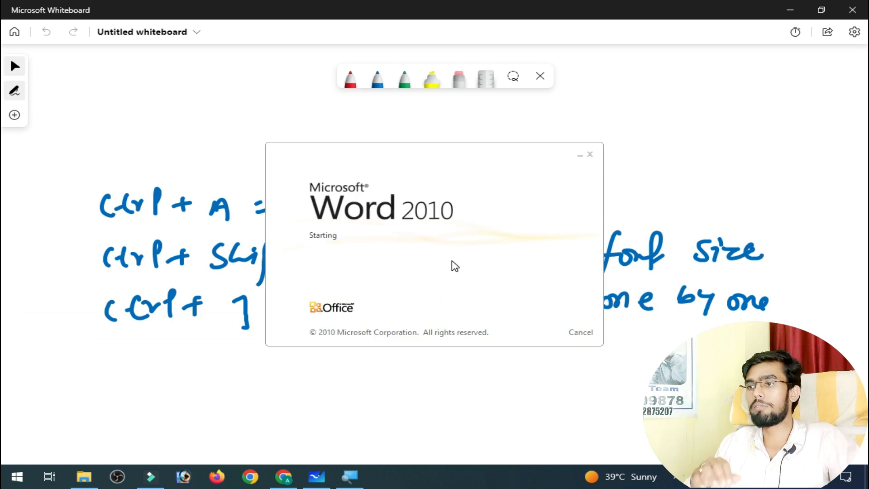
Enter fsoi in the new document and dismiss the Word Help and activation windows.
type("fsoi")
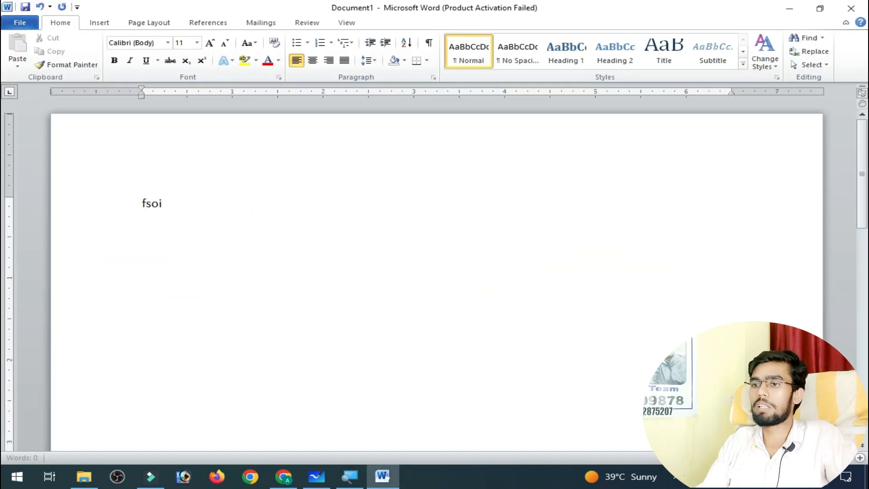
left_click(453, 258)
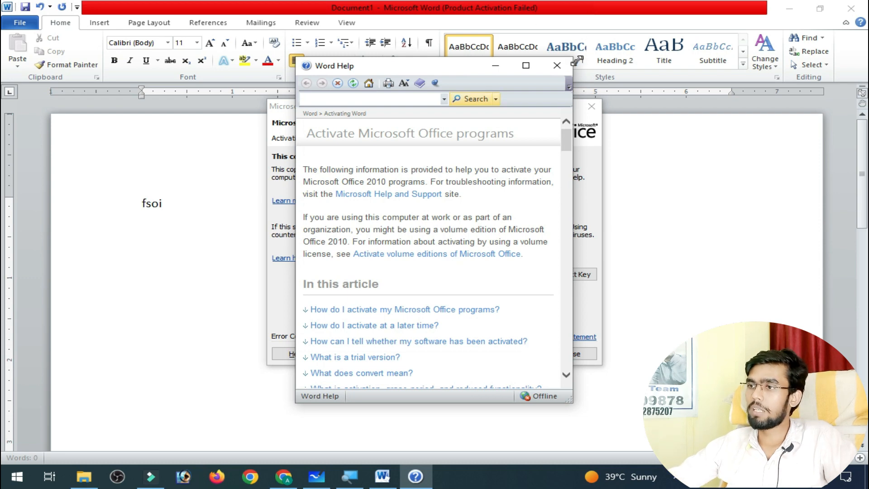
left_click(556, 65)
left_click(591, 106)
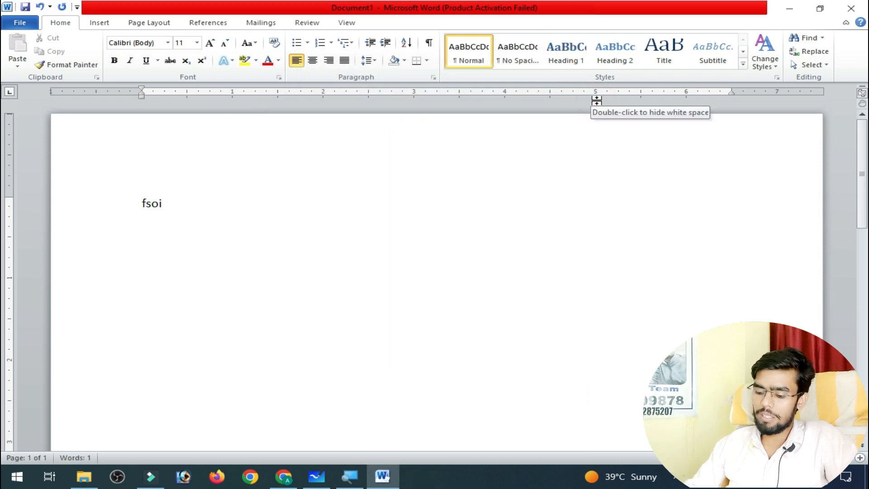
Extend the text to eight separate lines of filler words, from Fsoisdkjf to fsdjfhskhf.
type("sdkjf")
key("Return")
type("sdkjf")
key("Return")
type("sdf")
key("Return")
type("sfjksdf")
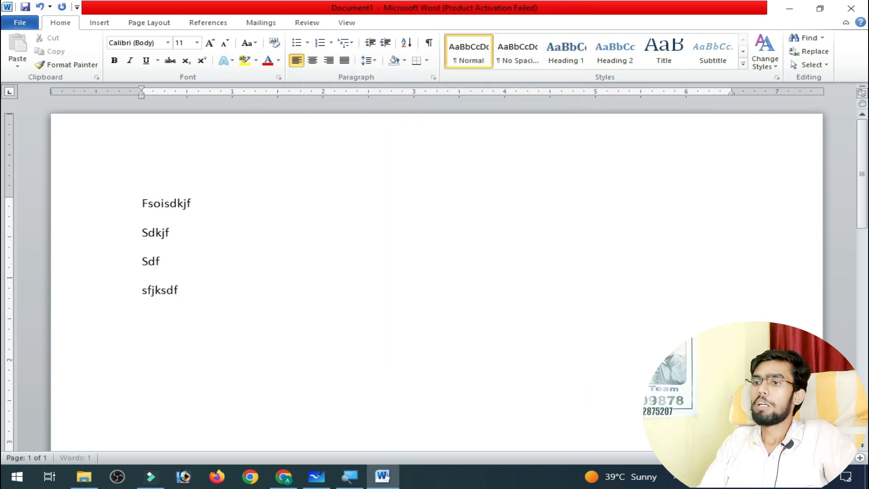
type("sdf")
key("Return")
type("sfjksdhfjkshfkjsdf")
key("Return")
type("sfjsfsdf")
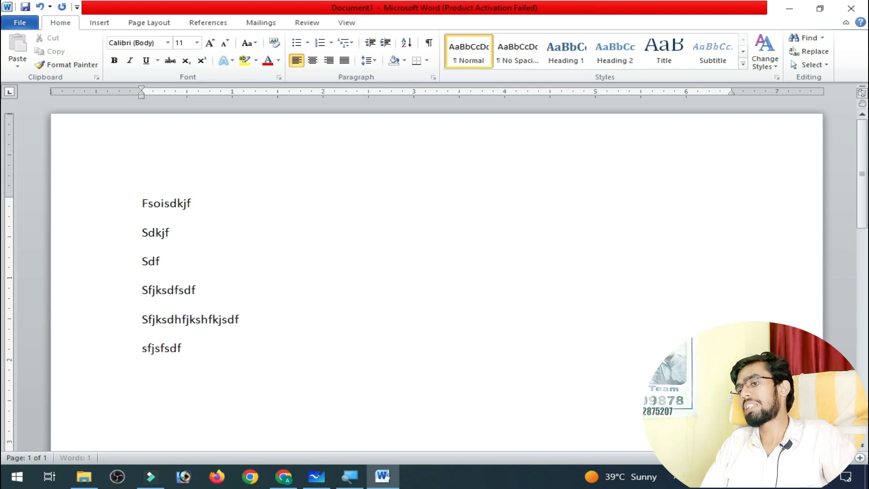
key("Return")
type("sjfsjdfsdjfhs")
key("Return")
type("fsdjfhskhf")
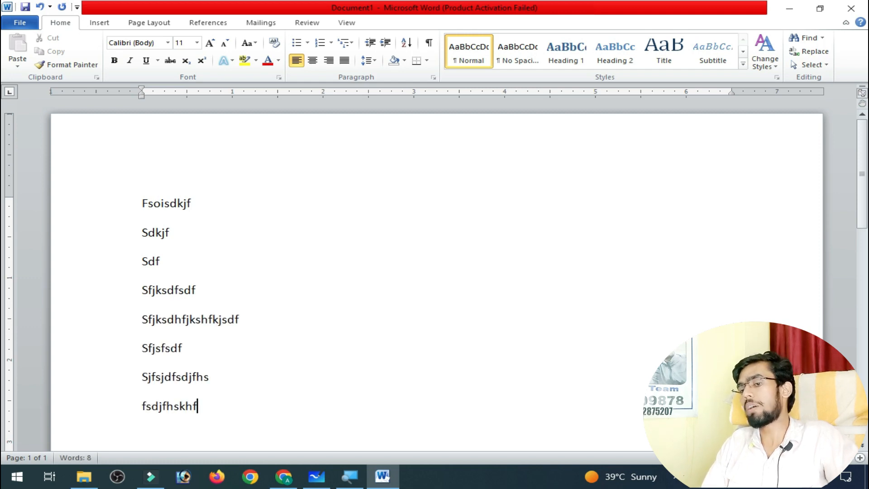
Set the line spacing of all eight filler lines to 1.0 and remove the space after each paragraph.
key("ctrl+a")
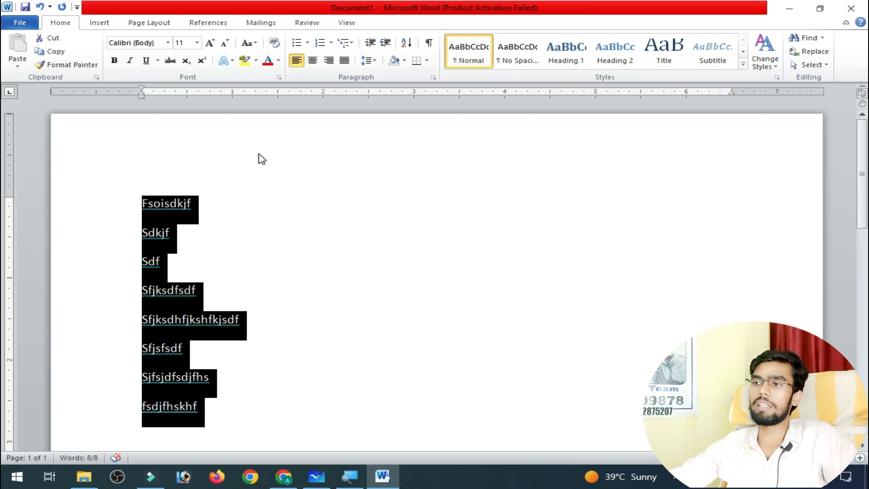
left_click(368, 60)
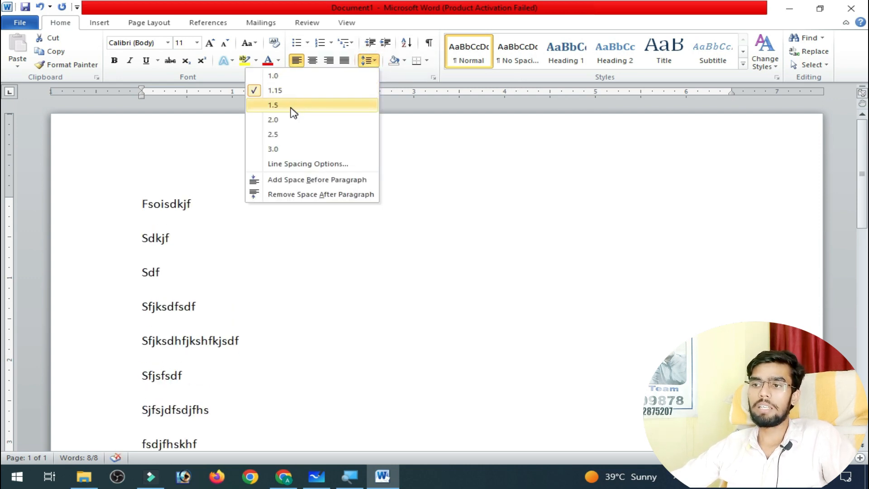
left_click(285, 76)
left_click(368, 60)
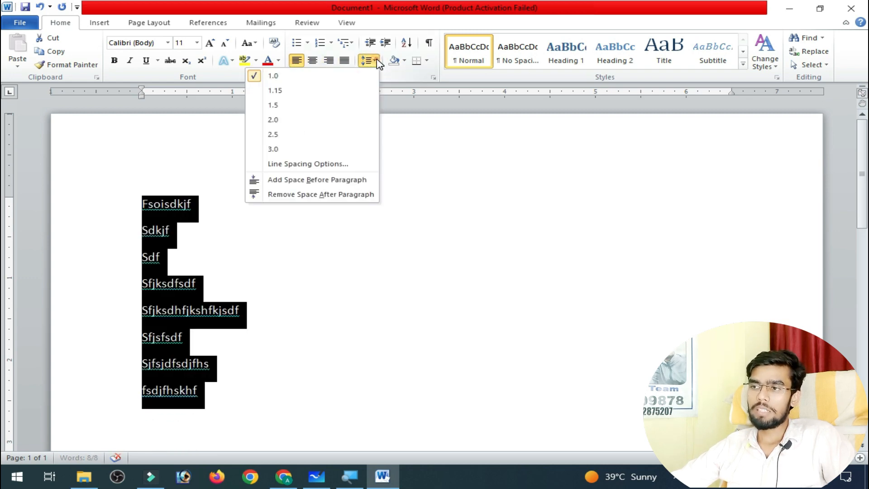
left_click(317, 194)
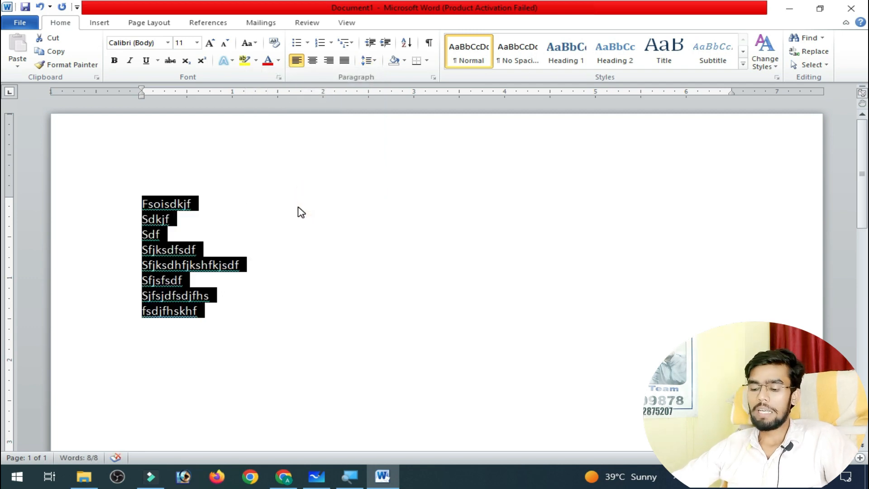
Delete all the filler text from the document.
key("Delete")
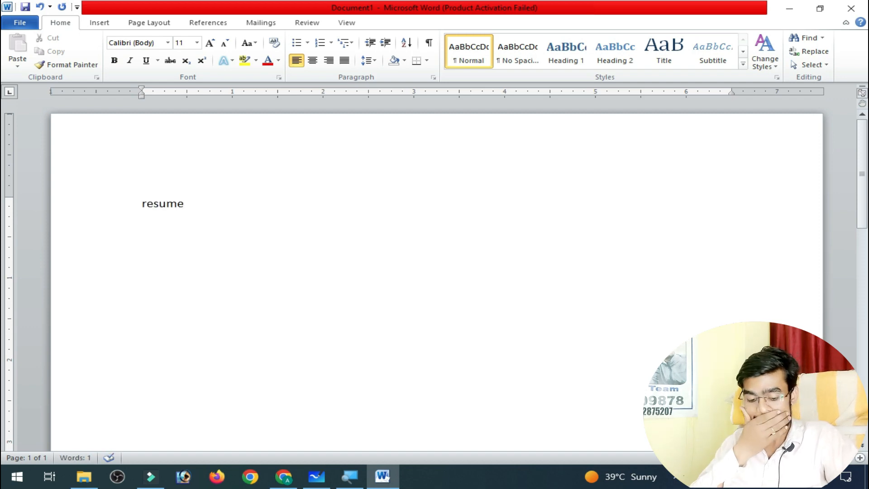
Cycle the word resume through centre and right alignment, returning it to left alignment.
key("ctrl+a")
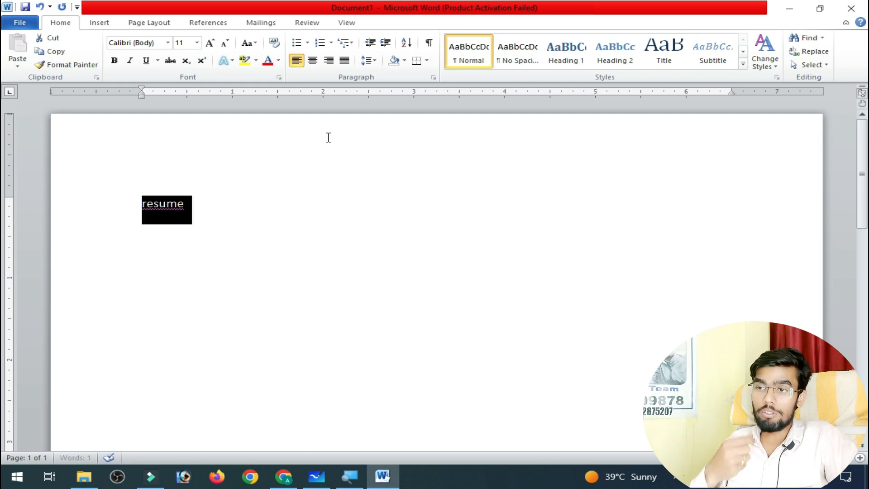
key("ctrl+e")
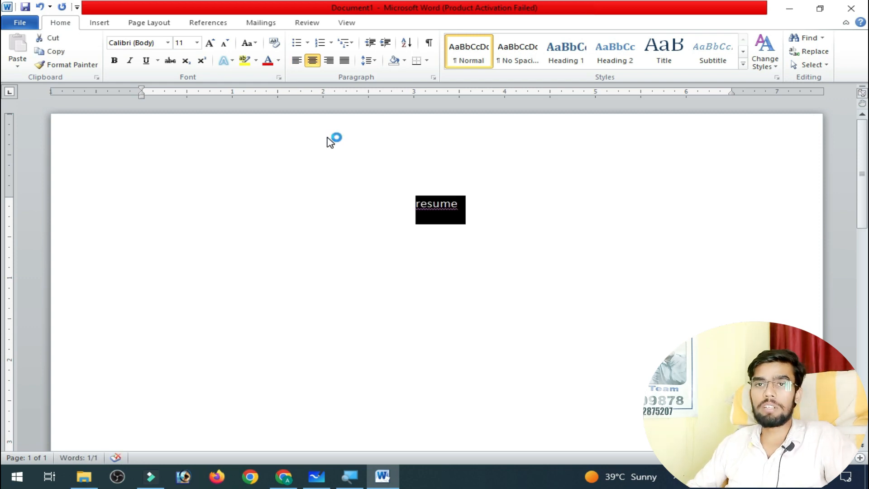
key("ctrl+r")
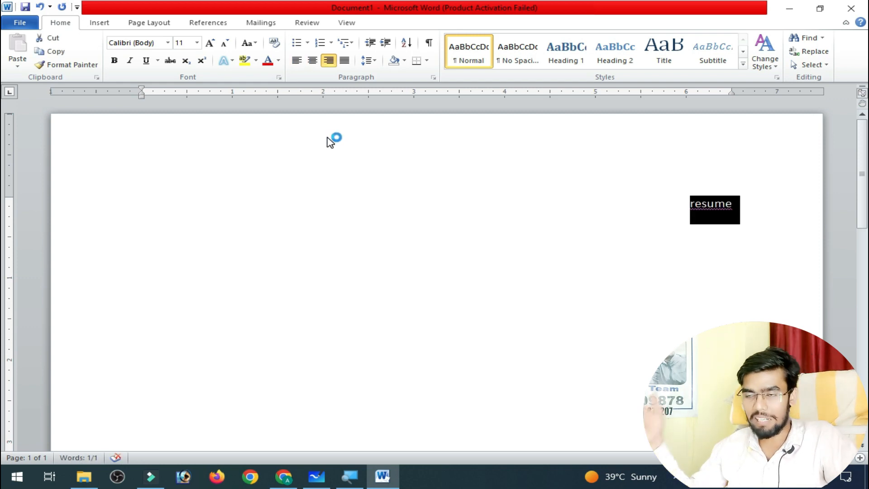
key("ctrl+l")
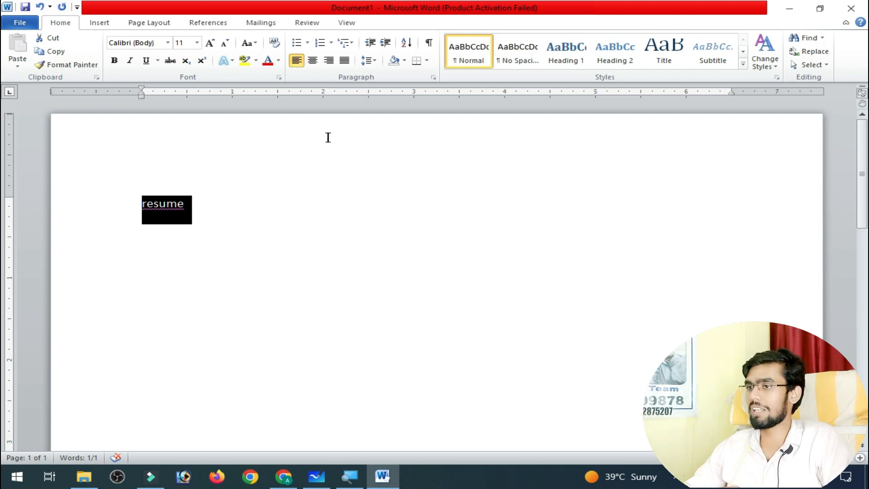
Increase the indent of the word resume in repeated steps until it reaches the right margin.
left_click(384, 43)
left_click(384, 43)
left_click(384, 43)
double_click(385, 43)
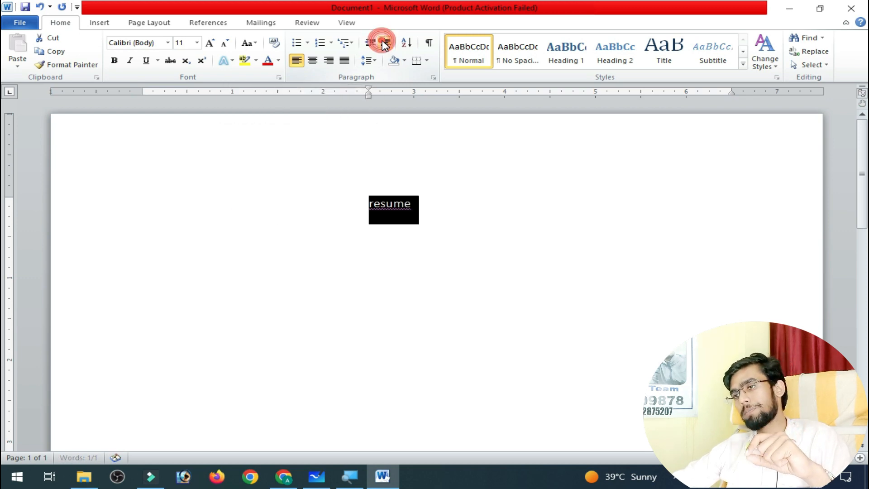
left_click(384, 43)
double_click(384, 43)
double_click(384, 44)
left_click(384, 44)
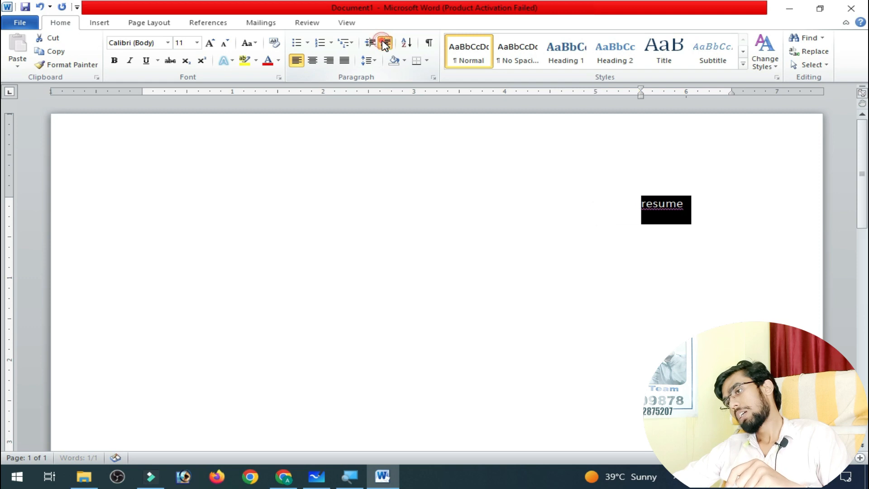
left_click(384, 44)
left_click(384, 44)
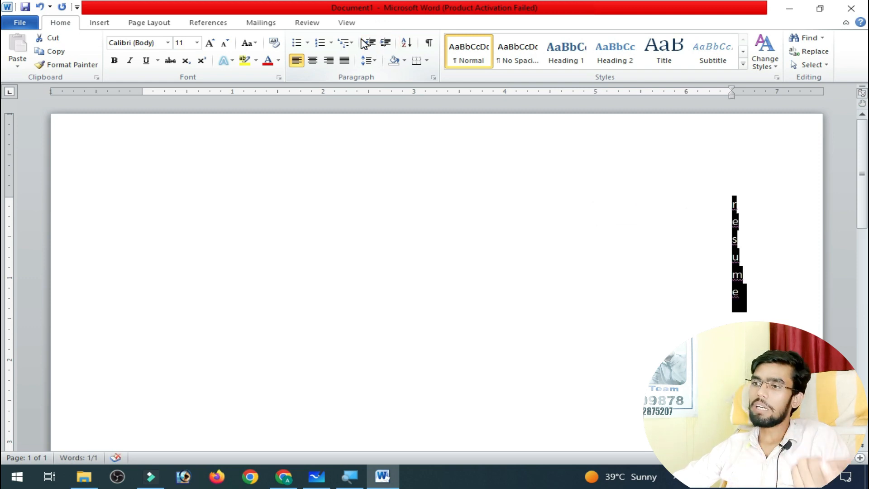
Decrease the indent of the word resume step by step back to the left margin.
double_click(369, 45)
left_click(369, 45)
double_click(370, 45)
double_click(369, 46)
left_click(370, 45)
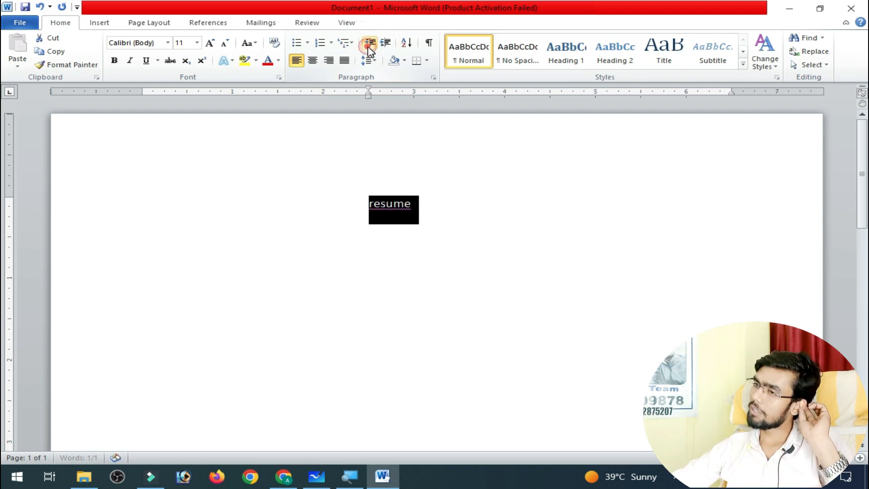
double_click(369, 45)
double_click(369, 45)
left_click(369, 45)
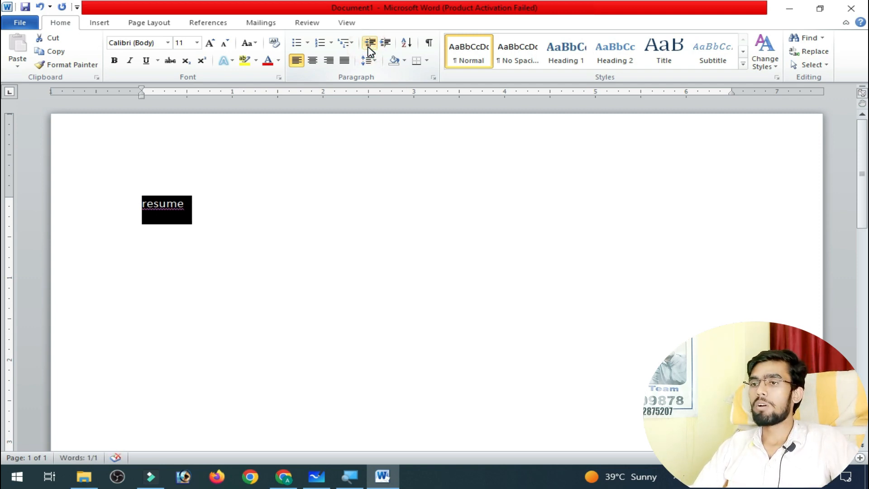
Indent the word resume repeatedly again, up to the right margin at 6.5 inches on the ruler.
key("ctrl+m")
key("ctrl+m")
key("ctrl+m")
key("ctrl+m")
key("ctrl+m")
key("ctrl+m")
key("ctrl+m")
key("ctrl+m")
key("ctrl+m")
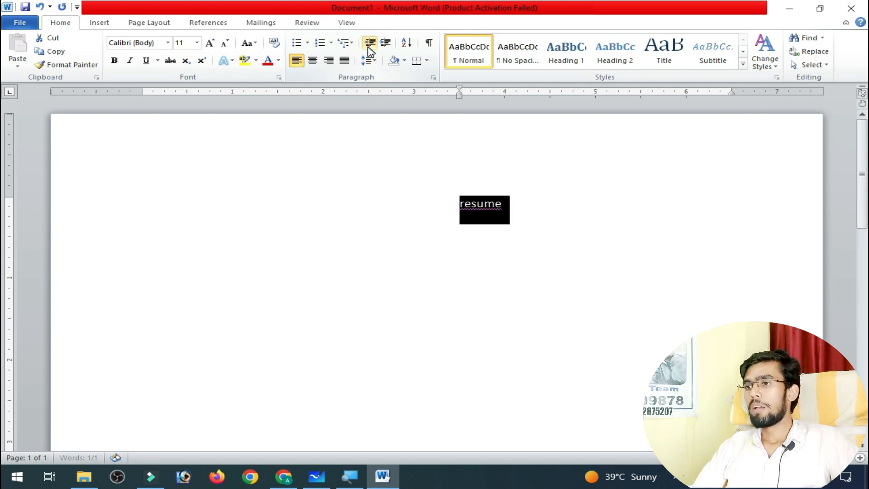
key("ctrl+m")
key("ctrl+m")
key("ctrl+m")
key("ctrl+m")
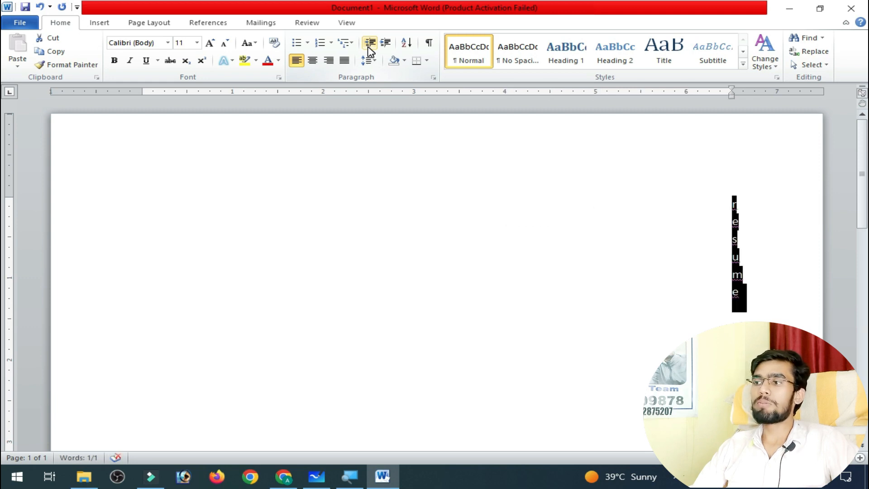
Remove all the indents from the word resume so it starts at the left margin.
key("ctrl+shift+m")
key("ctrl+shift+m")
key("ctrl+shift+m")
key("ctrl+shift+m")
key("ctrl+shift+m")
key("ctrl+shift+m")
key("ctrl+shift+m")
key("ctrl+shift+m")
key("ctrl+shift+m")
key("ctrl+shift+m")
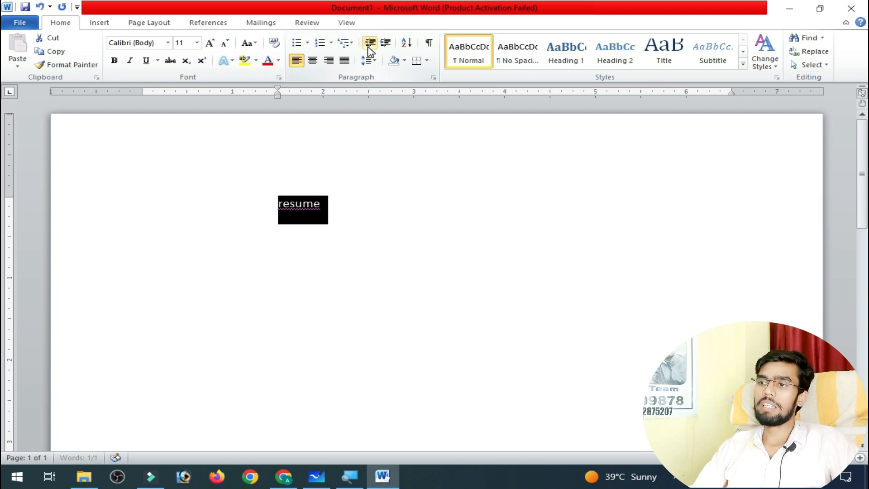
key("ctrl+shift+m")
key("ctrl+shift+m")
key("ctrl+shift+m")
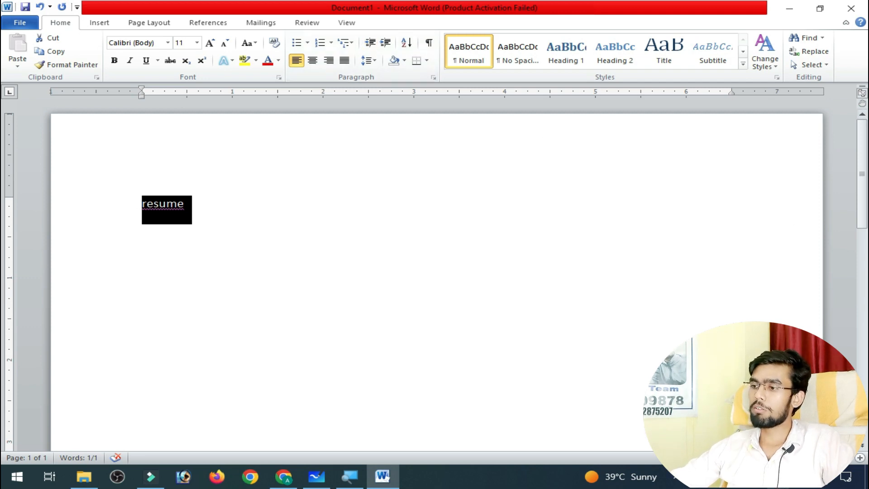
key("super+w")
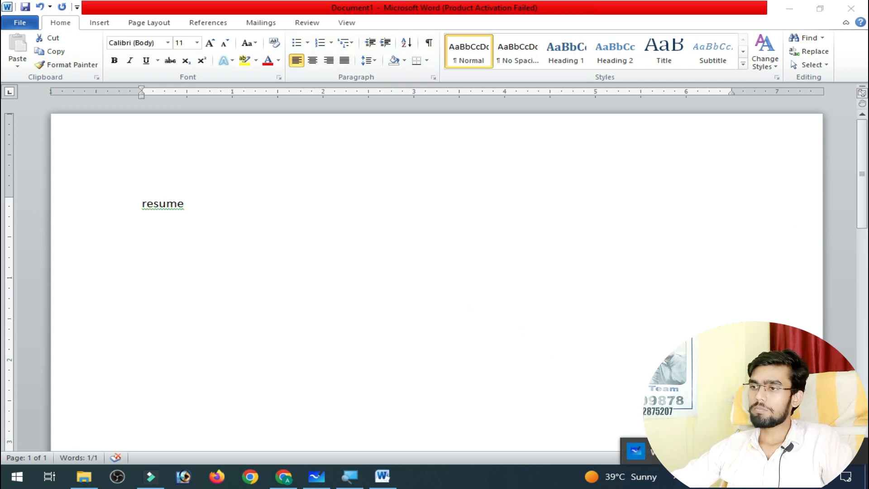
key("Escape")
left_click(381, 477)
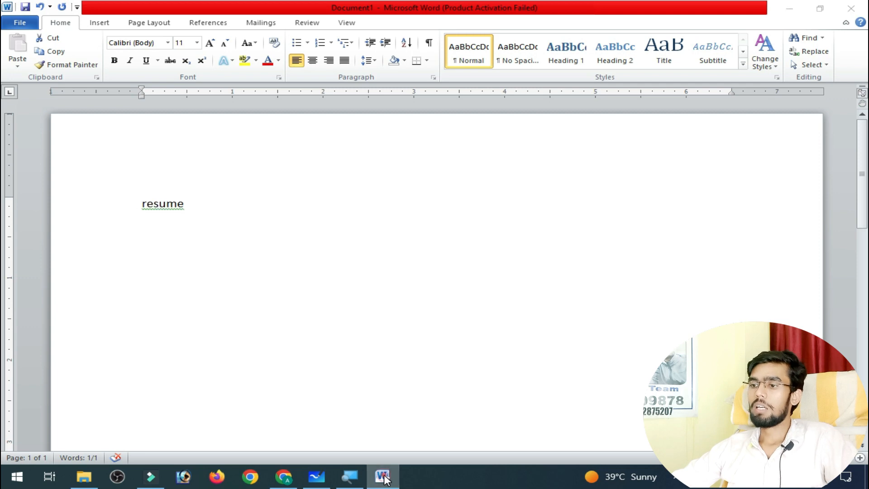
left_click(382, 478)
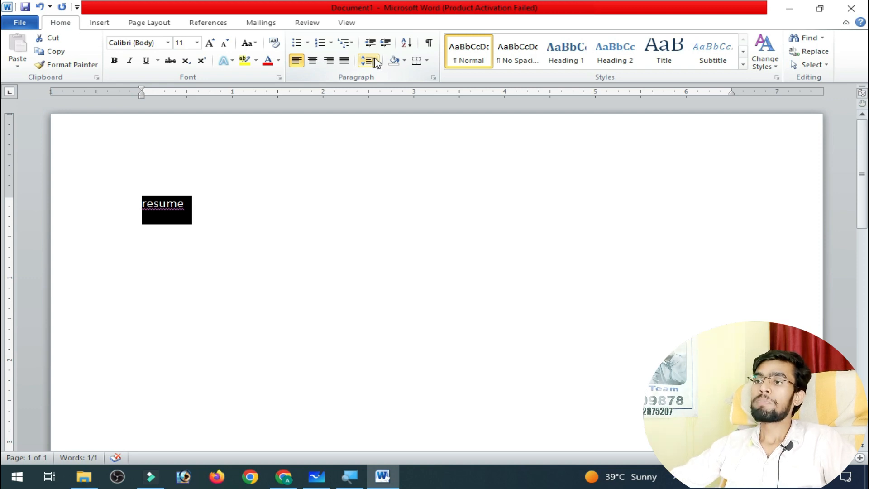
left_click(376, 63)
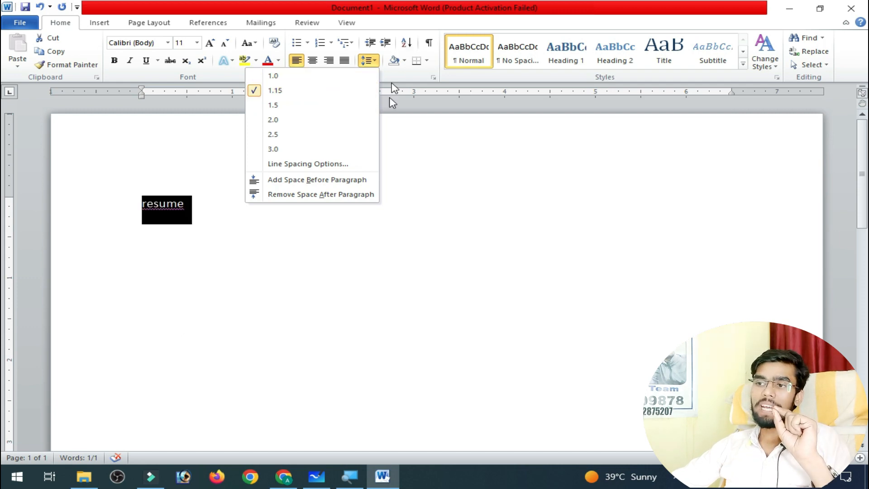
left_click(421, 281)
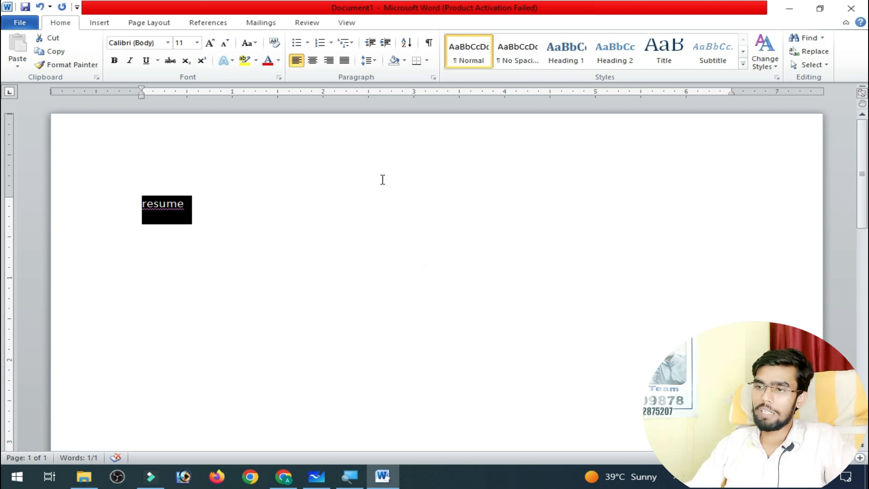
Replace the word resume with a list of six sample names, one per line, in non-alphabetical order.
key("Delete")
type("ram")
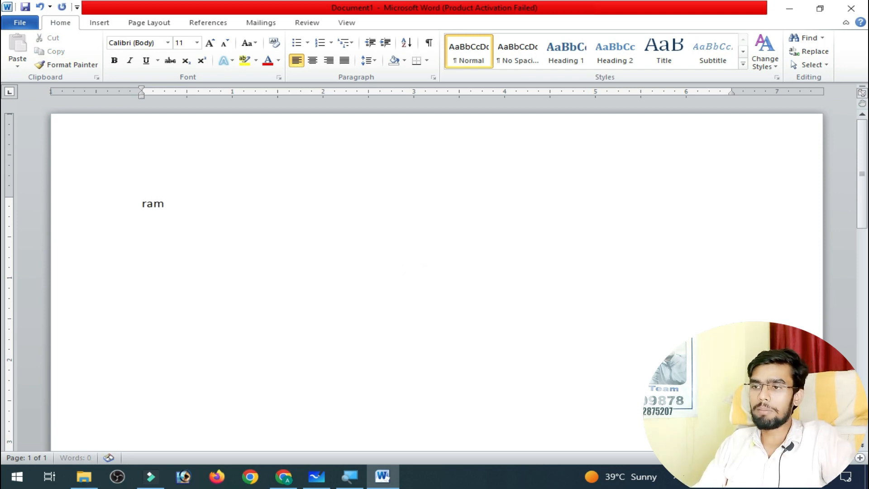
key("Return")
type("sohsa")
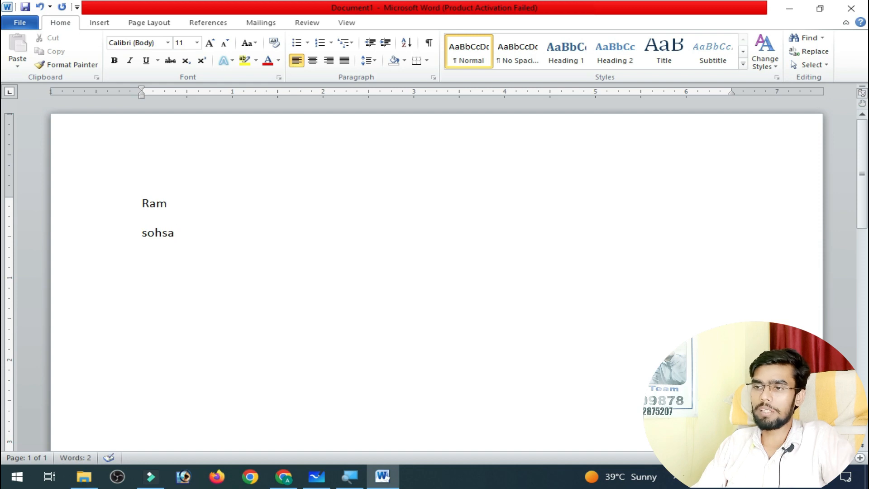
key("Return")
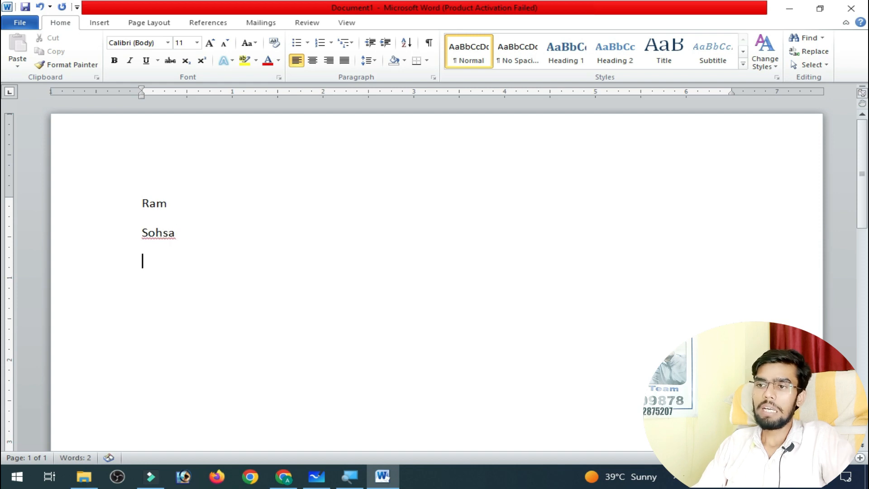
type("mohan")
key("Return")
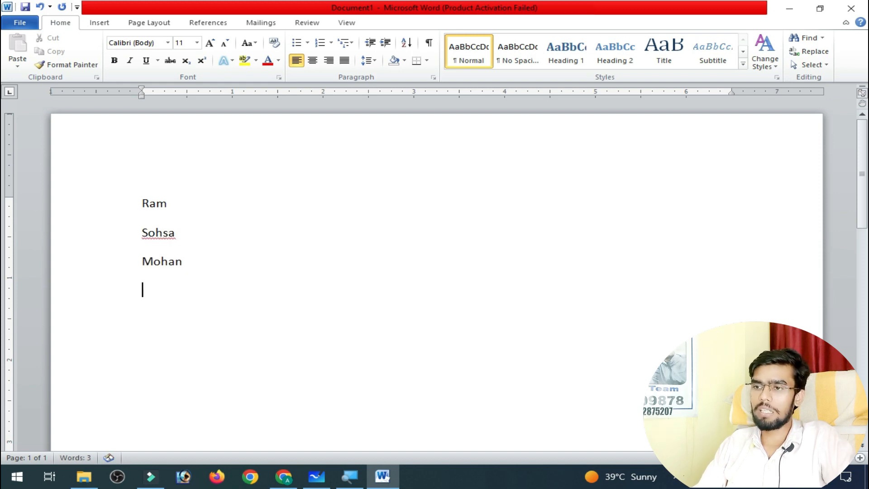
type("gol")
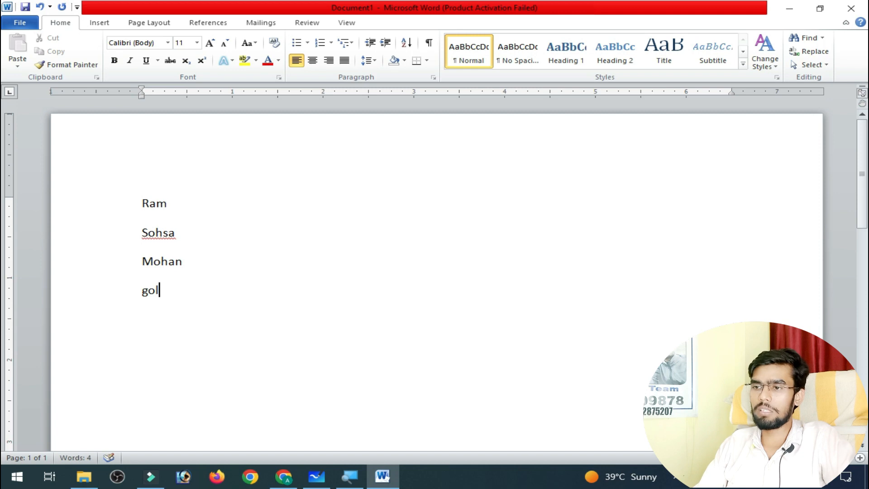
type("u")
key("Return")
type("boa")
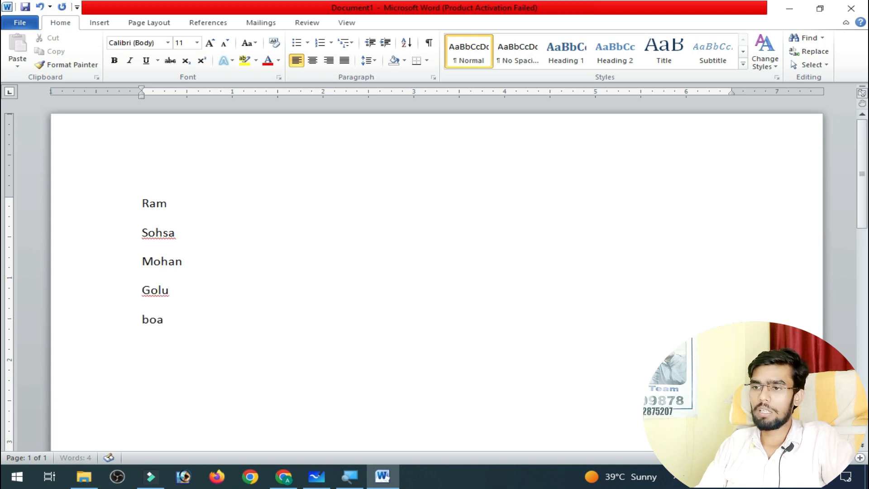
type("rd")
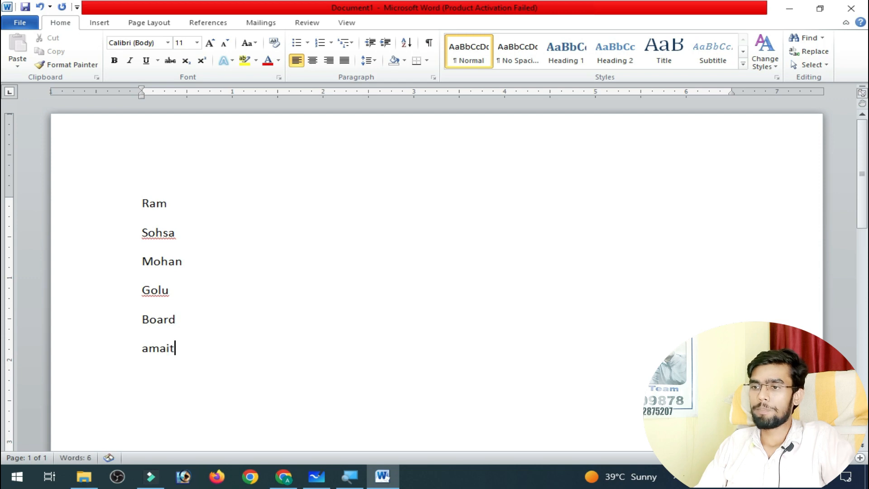
key("Return")
Sort the whole list of names by paragraphs as text in ascending order, with no header row.
key("ctrl+a")
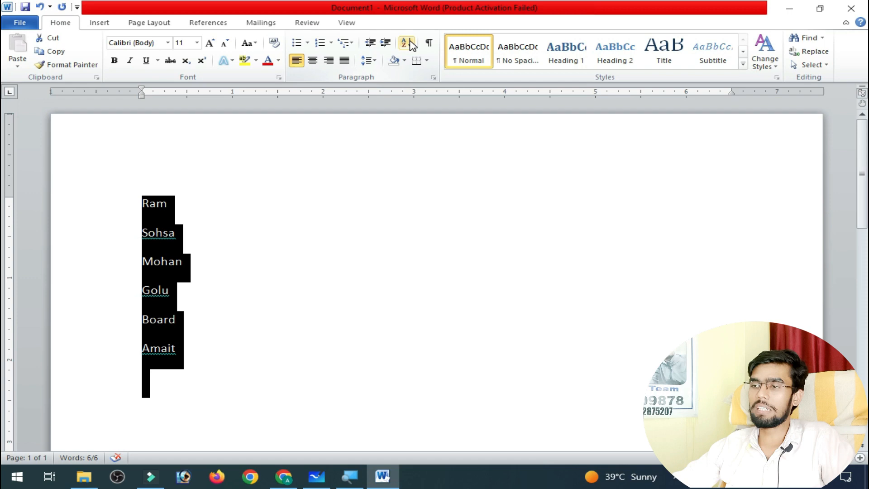
left_click(411, 43)
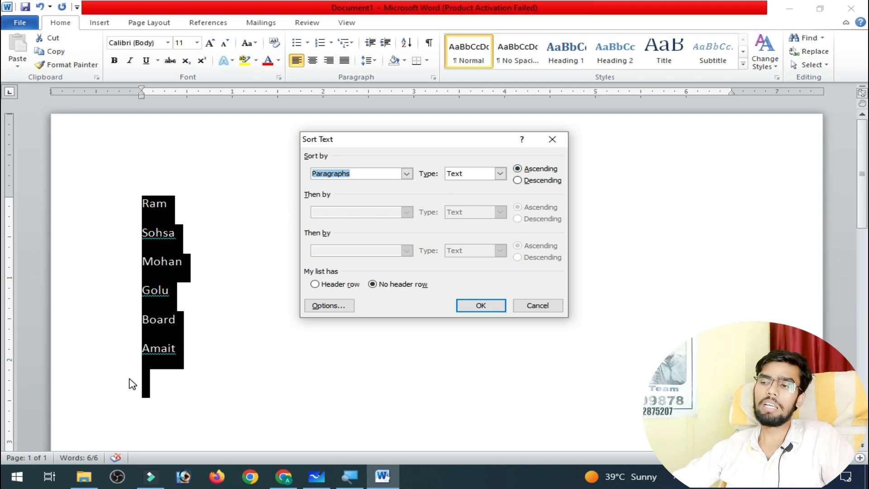
left_click(466, 309)
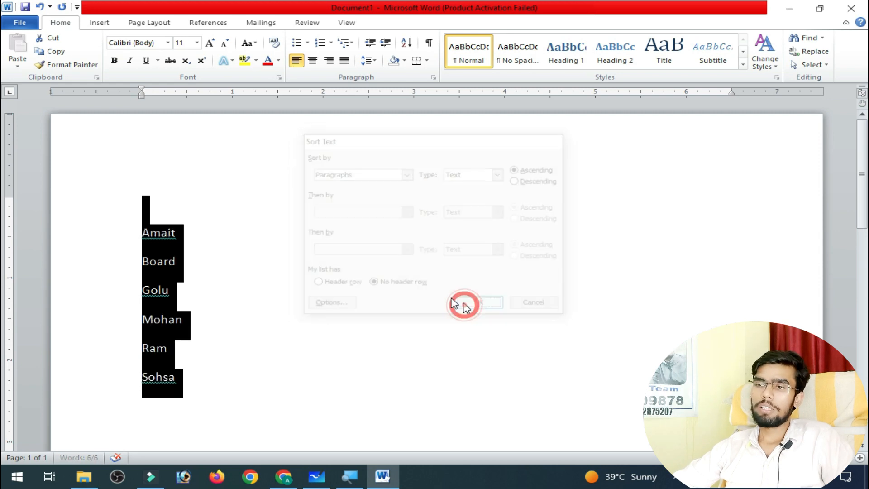
left_click(162, 235)
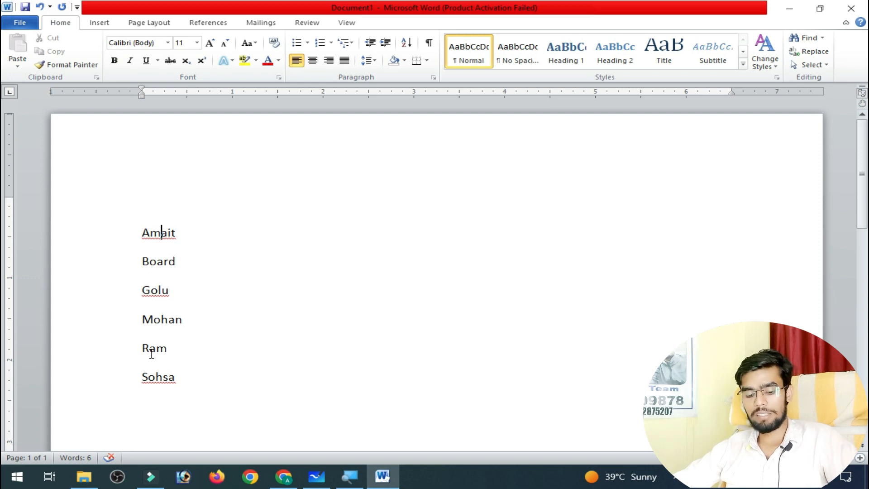
Sort the whole list of names by paragraphs as text in descending order, with no header row.
key("ctrl+a")
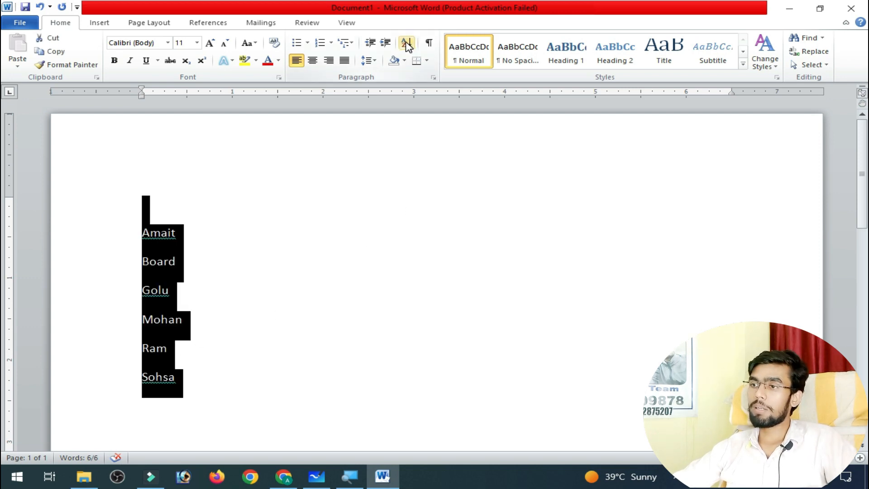
left_click(406, 43)
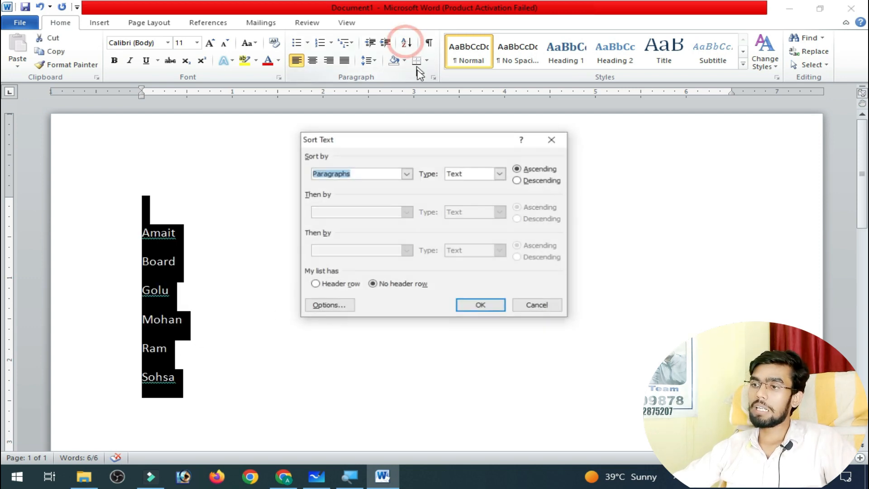
left_click(517, 180)
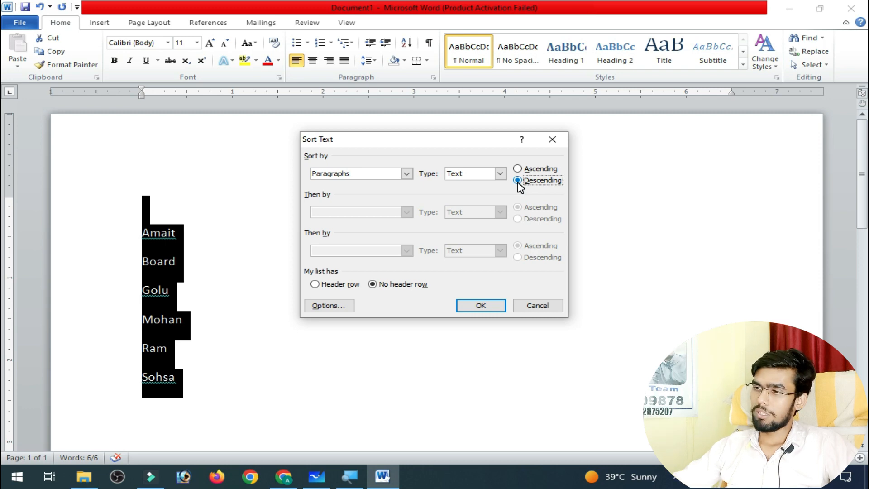
left_click(519, 176)
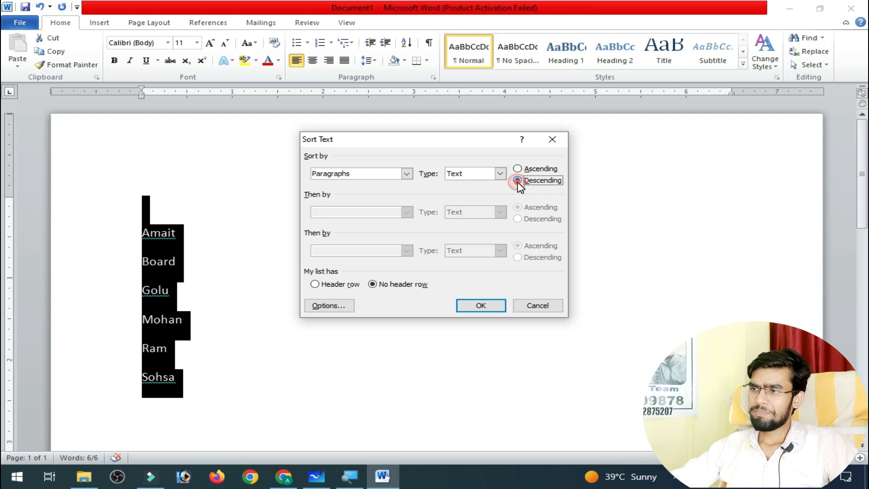
left_click(479, 305)
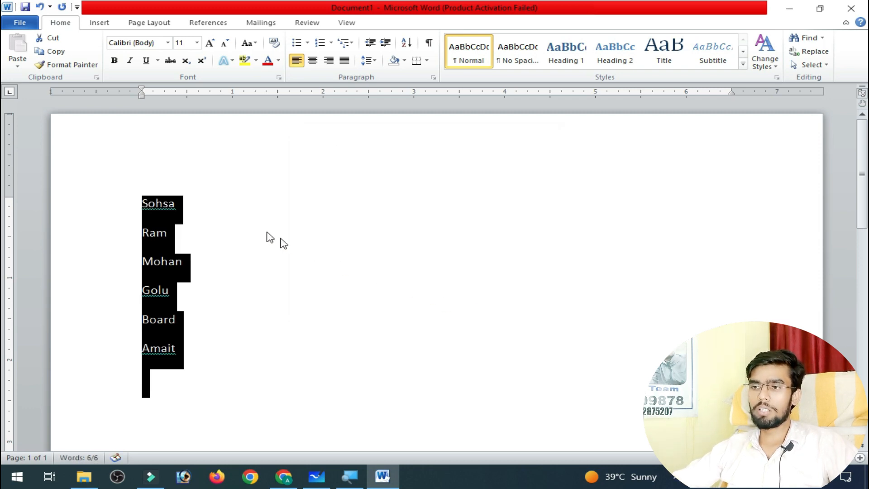
left_click(171, 212)
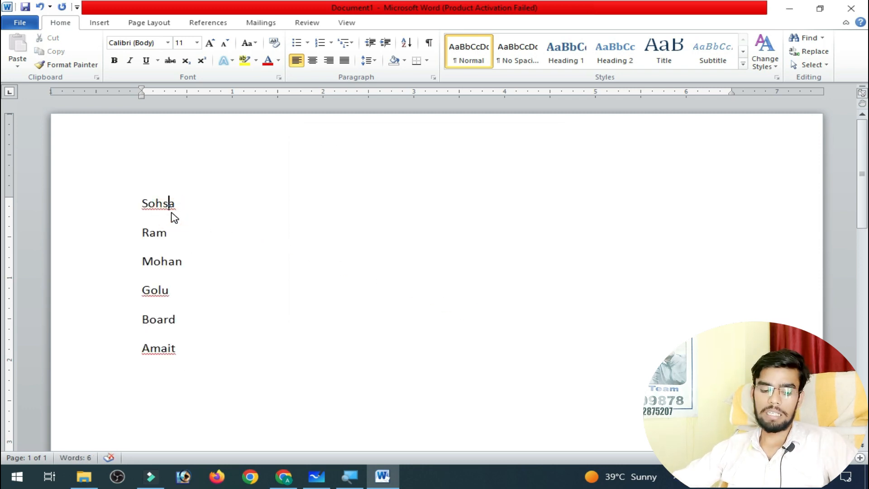
Replace the whole list of names with the single word resume.
key("ctrl+a")
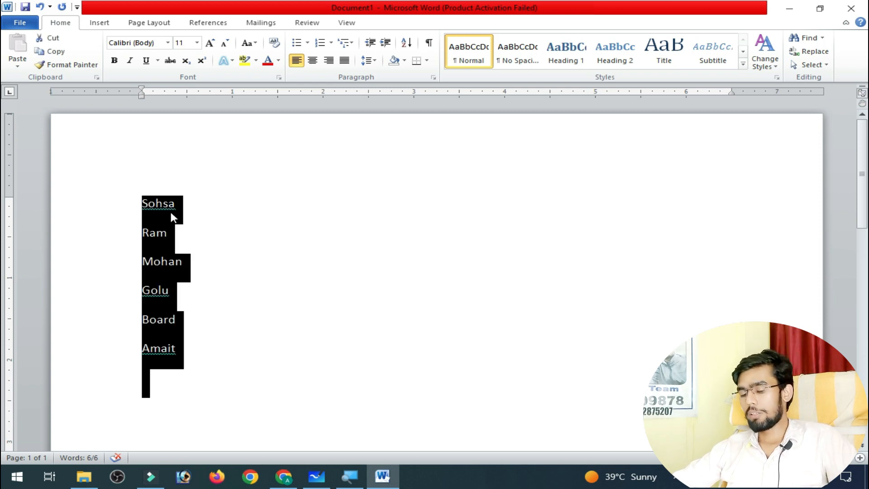
key("Delete")
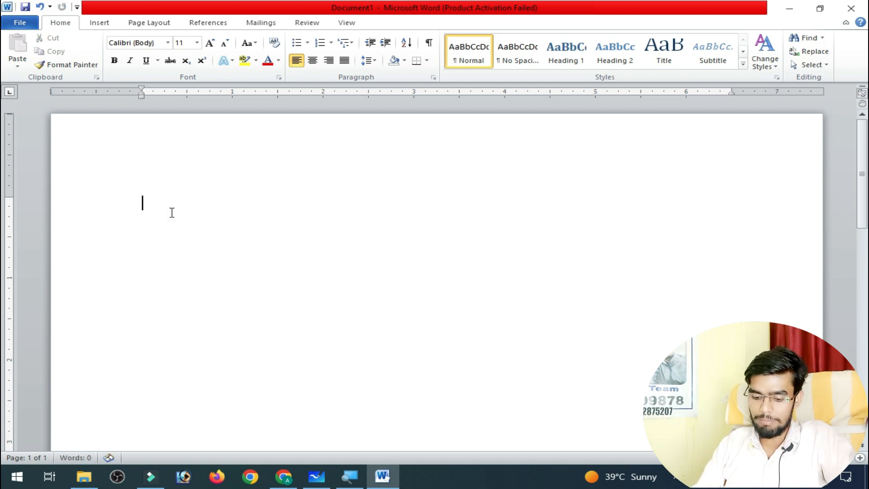
type("resume")
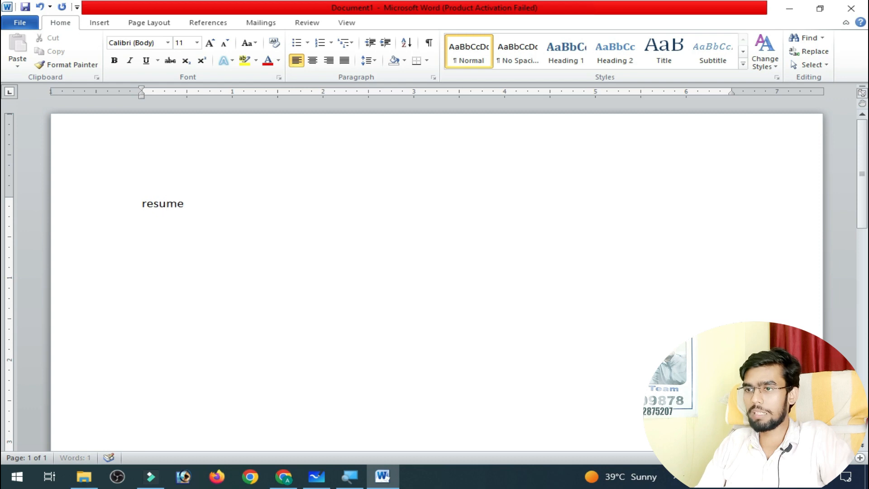
Apply black paragraph shading from the theme colors to the resume line, and deselect it.
triple_click(175, 217)
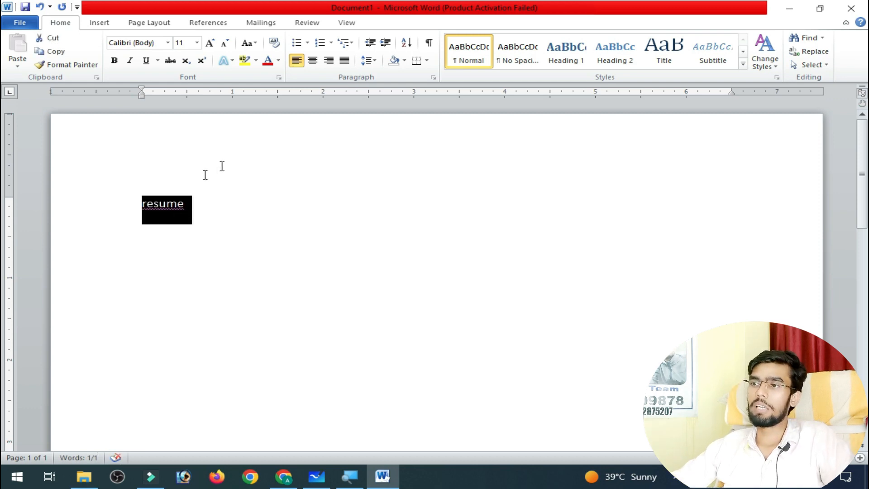
left_click(404, 61)
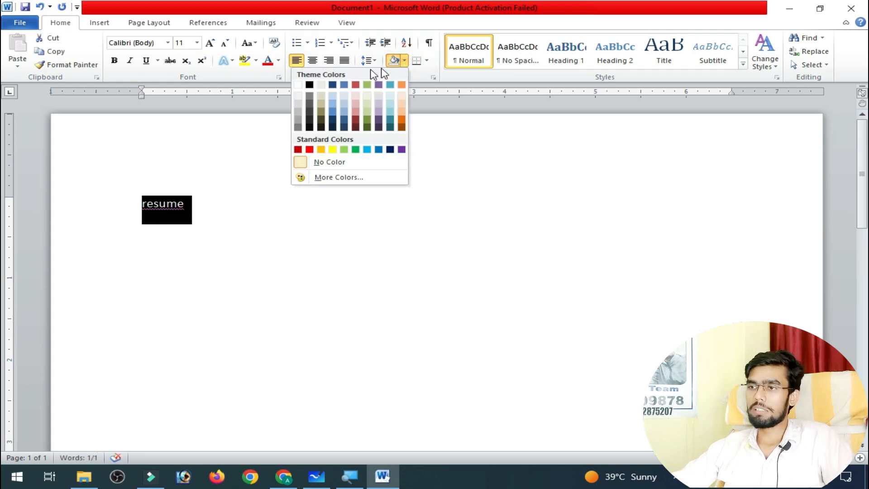
left_click(309, 85)
left_click(687, 215)
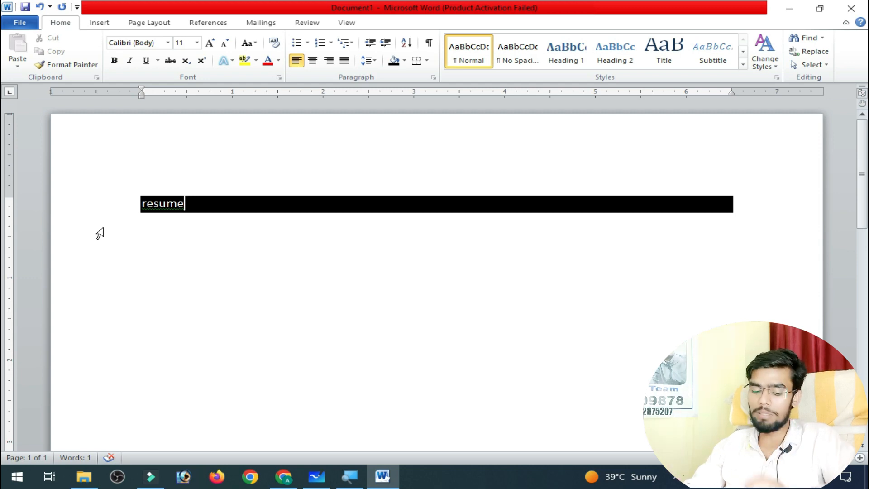
Switch from the document to the Windows desktop.
key("super+d")
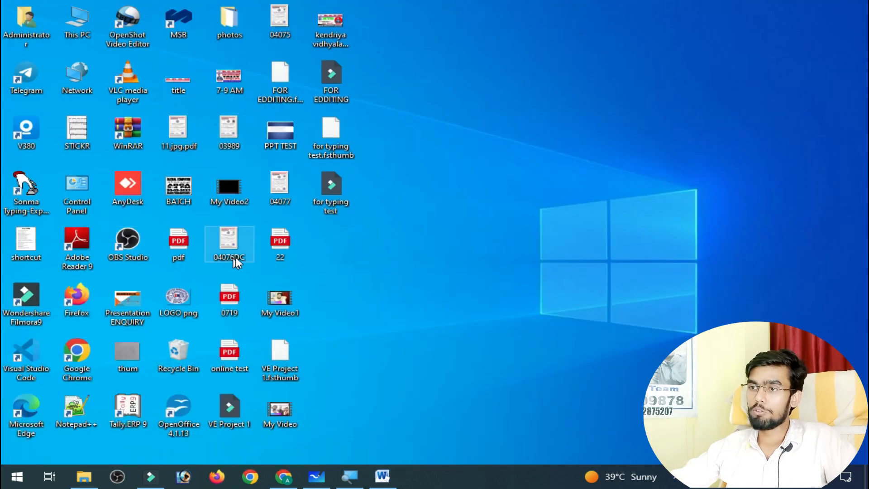